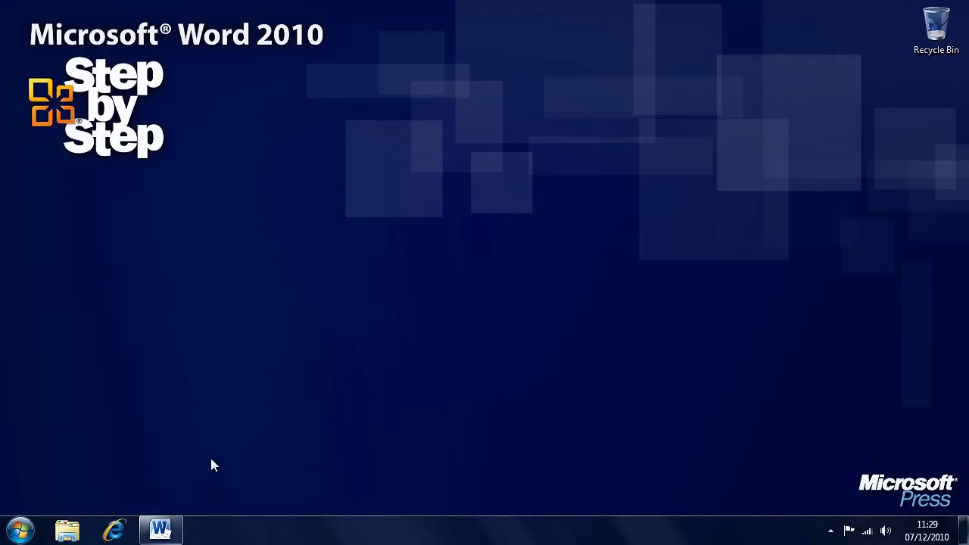
Restore the ServiceA_start document window and show the Insert commands
left_click(159, 529)
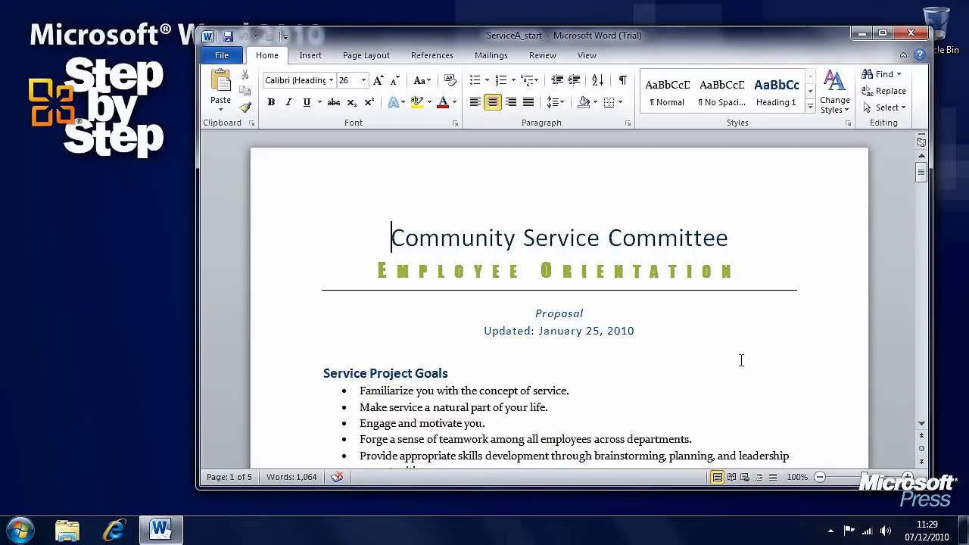
left_click(309, 56)
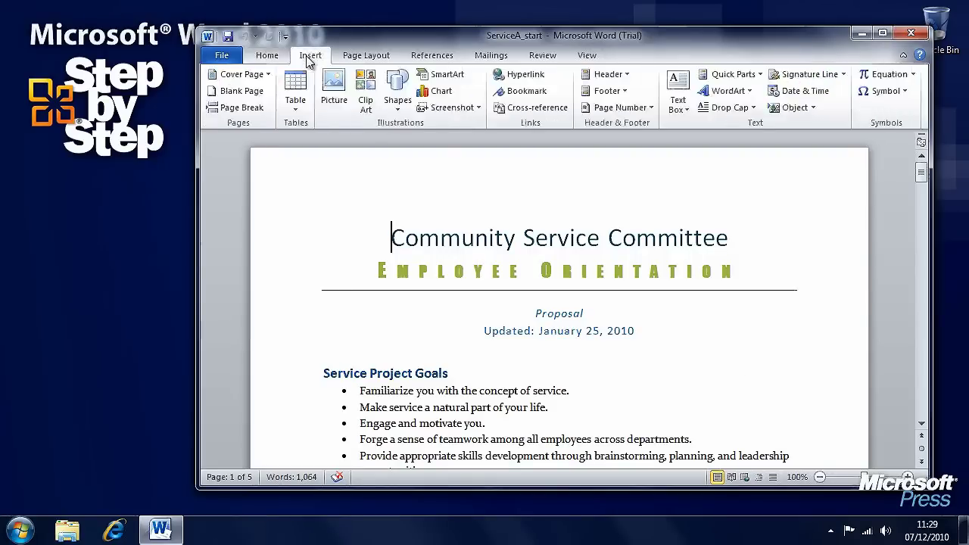
Browse the List, Process and Cycle SmartArt categories, previewing layouts like Pie Process and Basic Radial
left_click(457, 82)
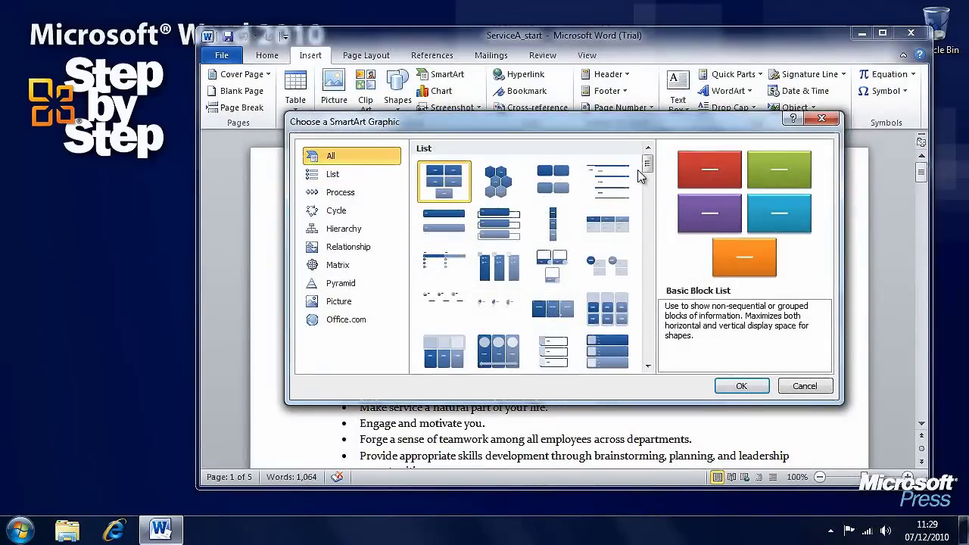
mouse_move(647, 165)
left_mouse_down()
mouse_move(648, 203)
mouse_move(647, 163)
left_mouse_up()
left_click(333, 174)
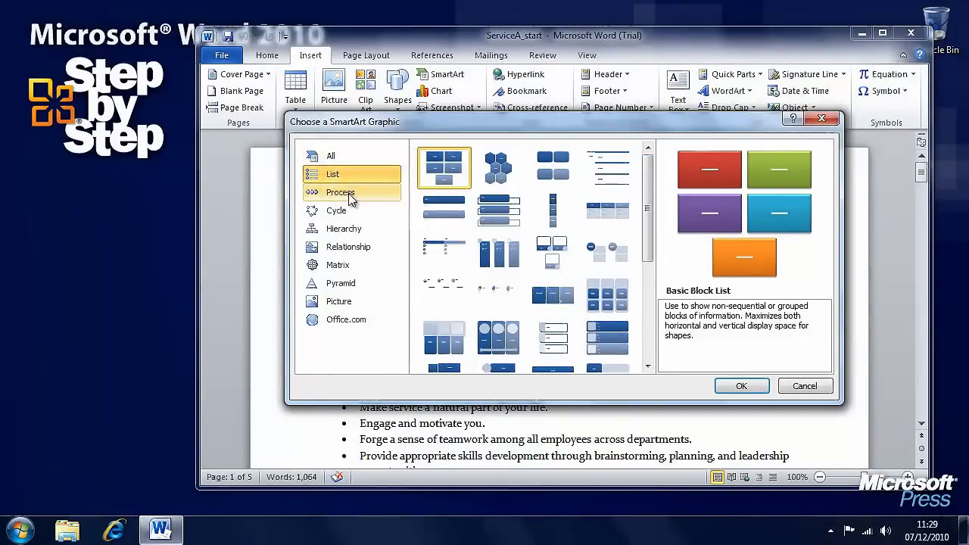
left_click(504, 218)
left_click(499, 254)
left_click(500, 291)
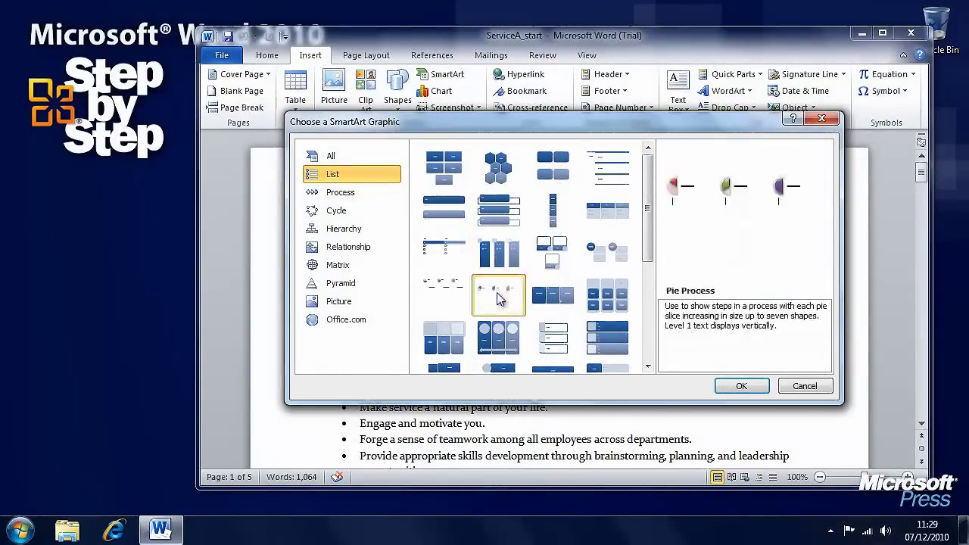
left_click(341, 193)
left_click(452, 253)
left_click(446, 298)
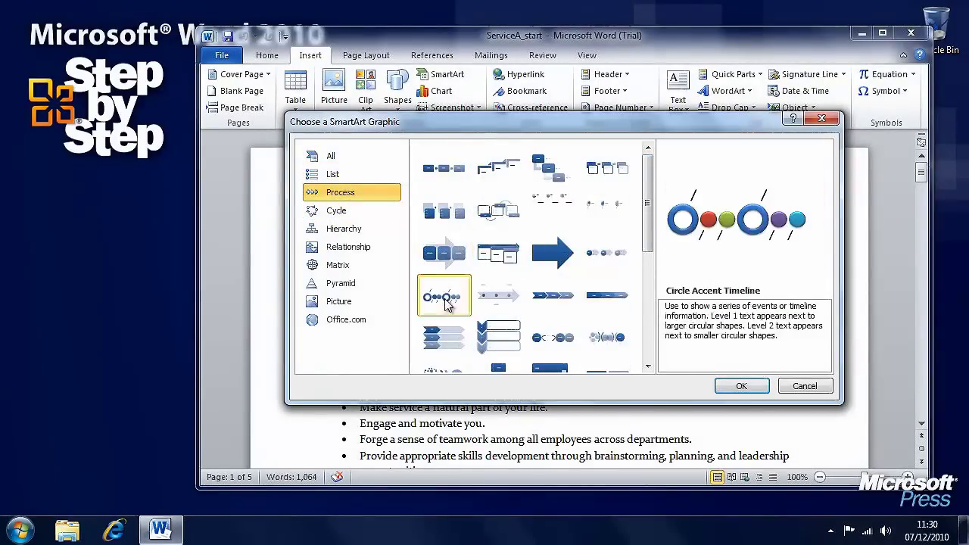
left_click(337, 210)
left_click(560, 214)
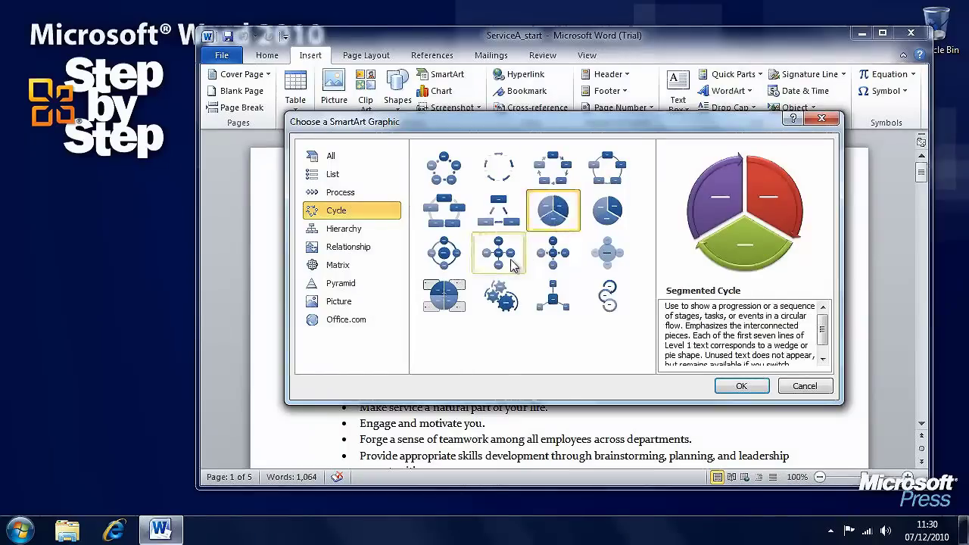
left_click(498, 252)
Preview Hierarchy, Relationship, Matrix and Pyramid layouts such as Grid Matrix and Inverted Pyramid
left_click(356, 229)
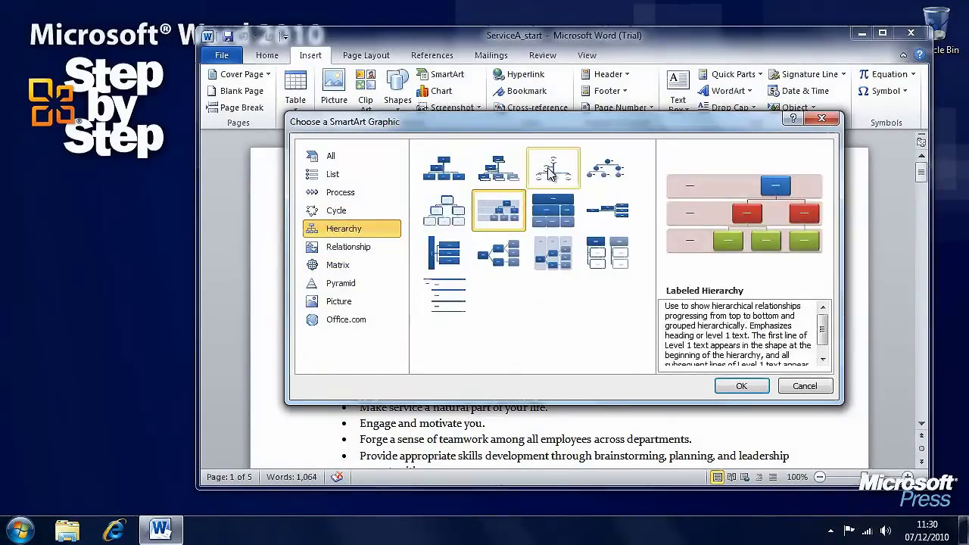
left_click(553, 168)
left_click(356, 247)
left_click(498, 211)
left_click(500, 246)
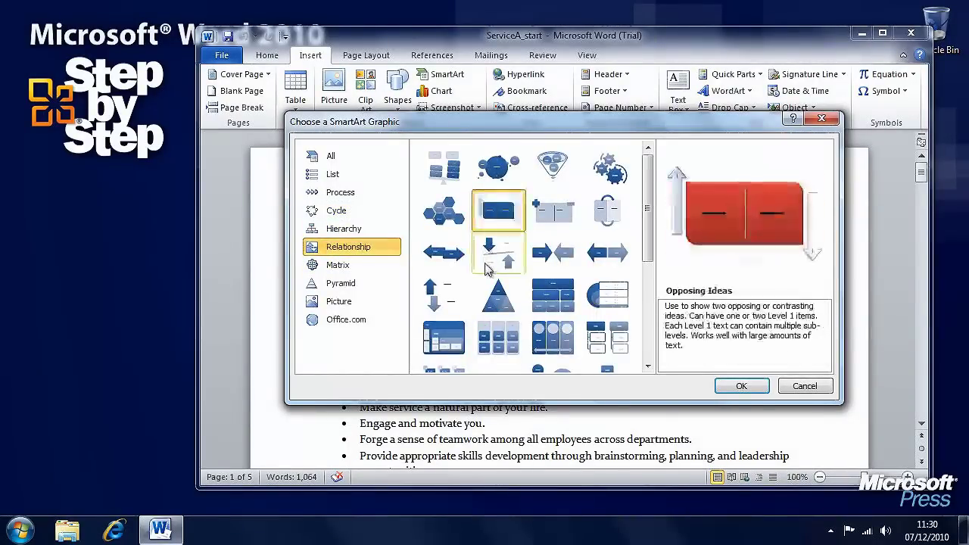
left_click(370, 267)
left_click(445, 170)
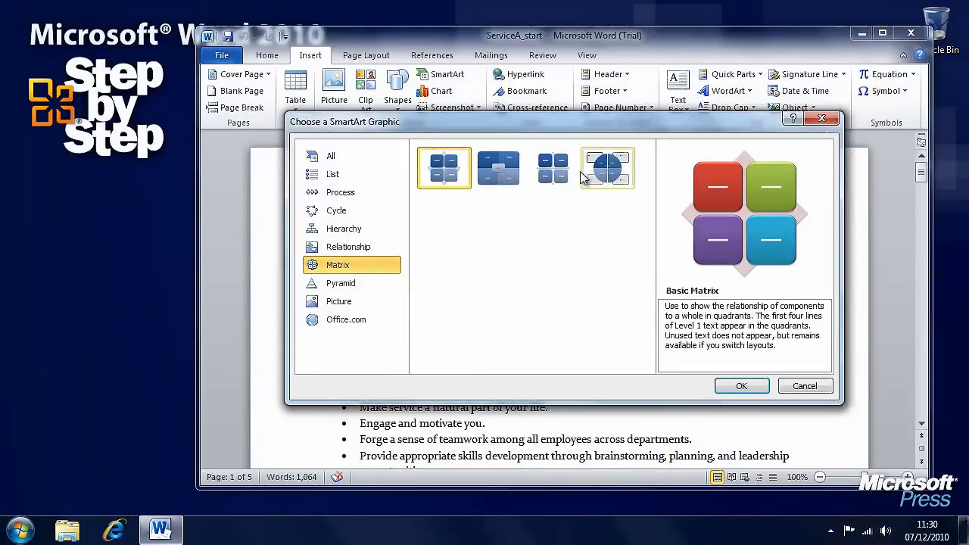
left_click(554, 170)
left_click(353, 285)
left_click(498, 168)
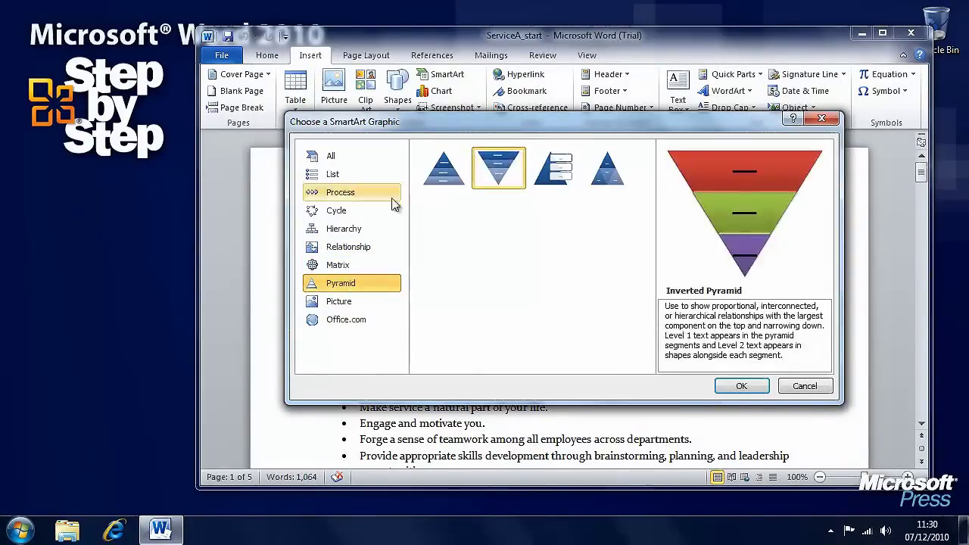
Choose the Chevron List layout and insert it into the document
left_click(356, 192)
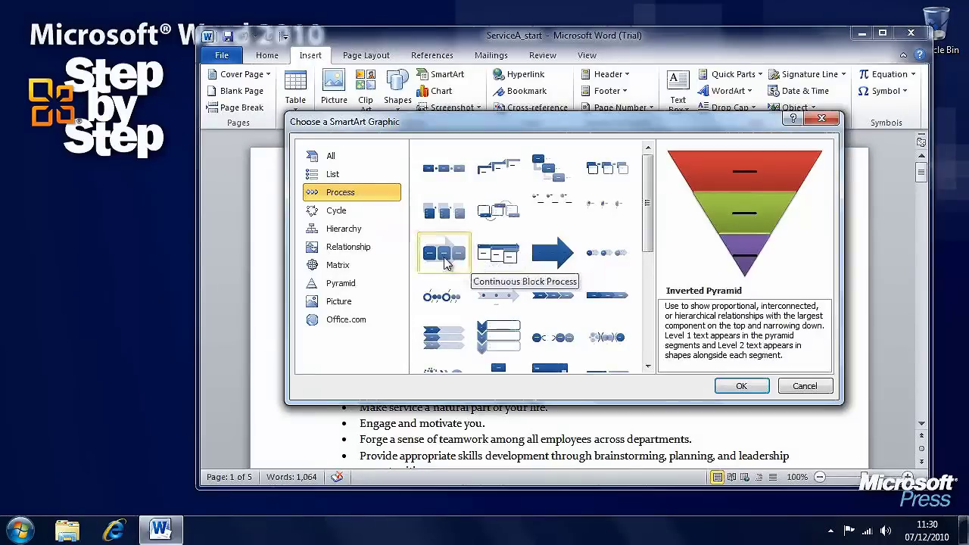
left_click(443, 337)
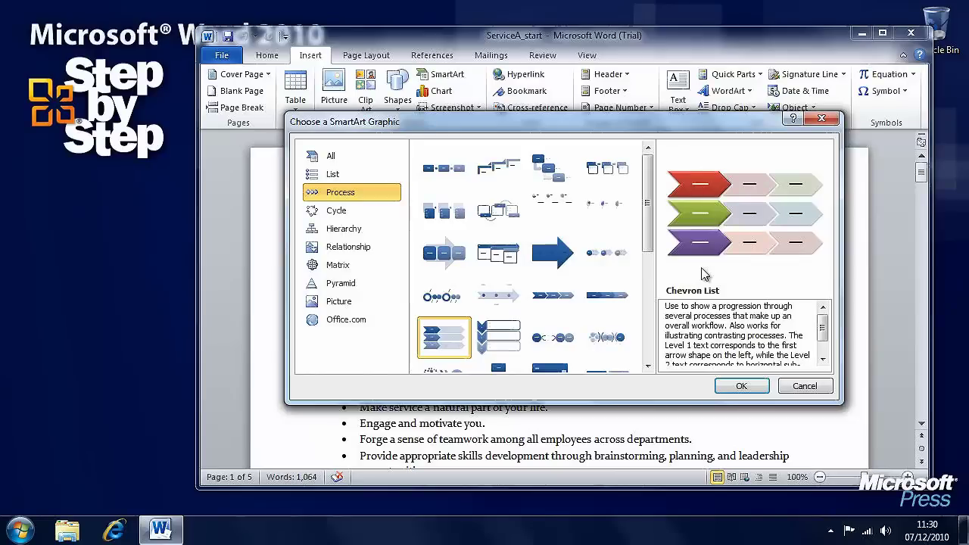
left_click(743, 387)
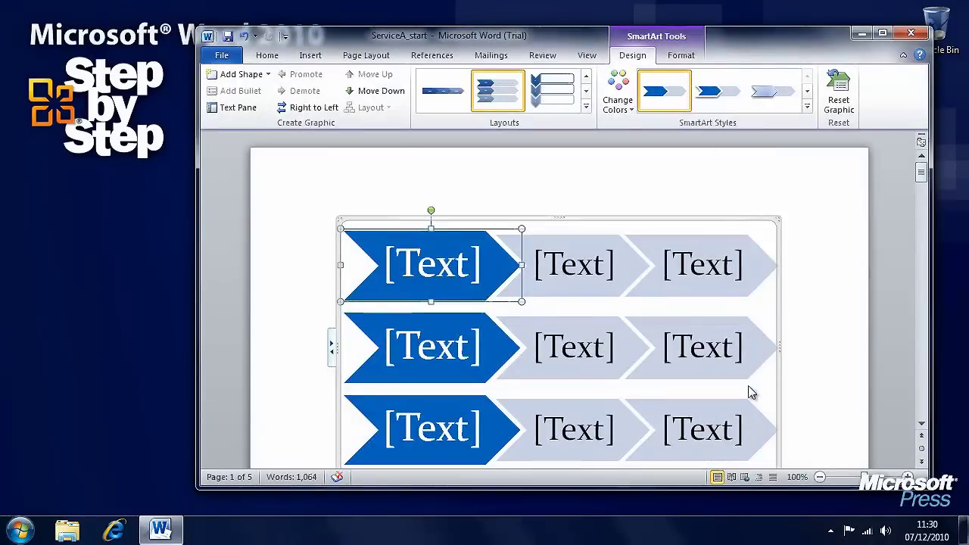
Zoom out to 60% and drag the Chevron List graphic below the title and proposal date
left_click(820, 477)
left_click(820, 477)
left_click(819, 477)
left_click(820, 477)
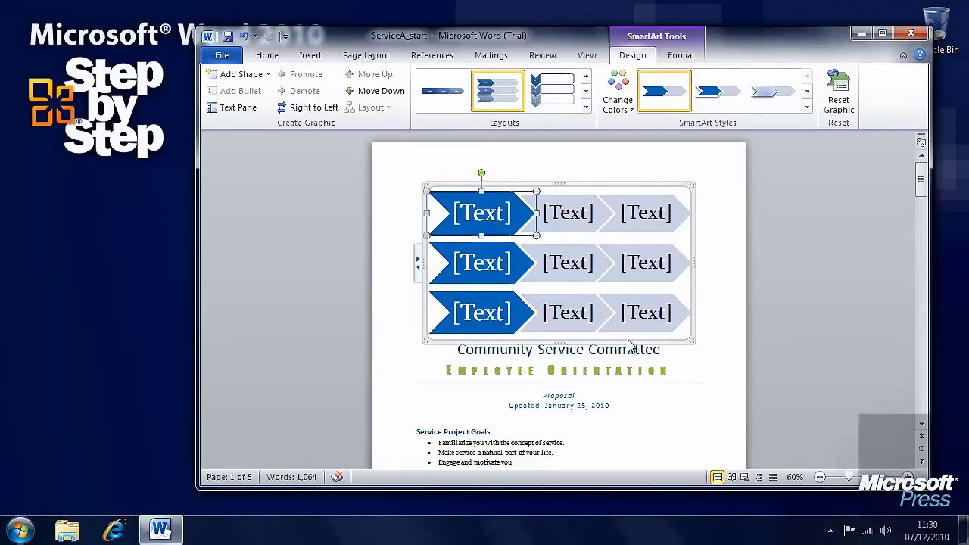
left_click(695, 288)
left_click_drag(694, 287, 692, 409)
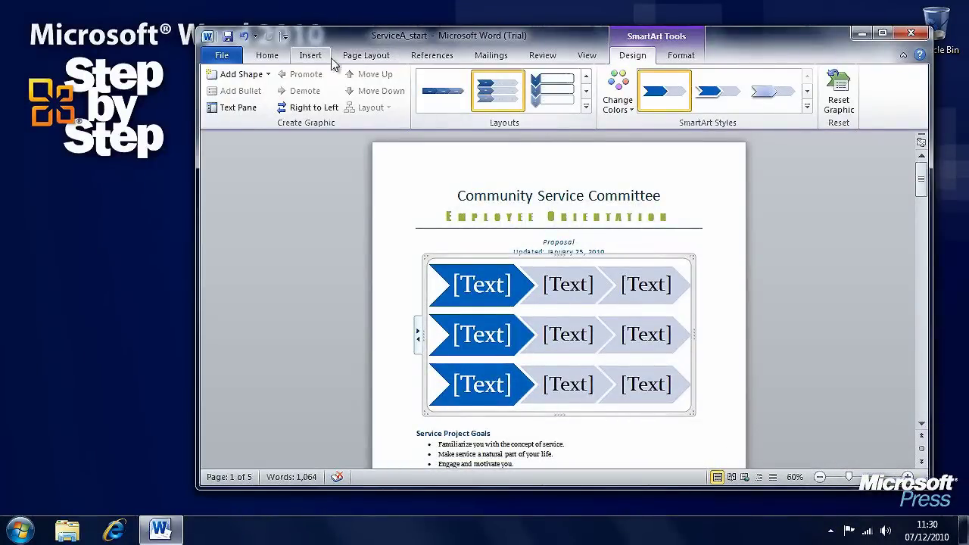
left_click(361, 59)
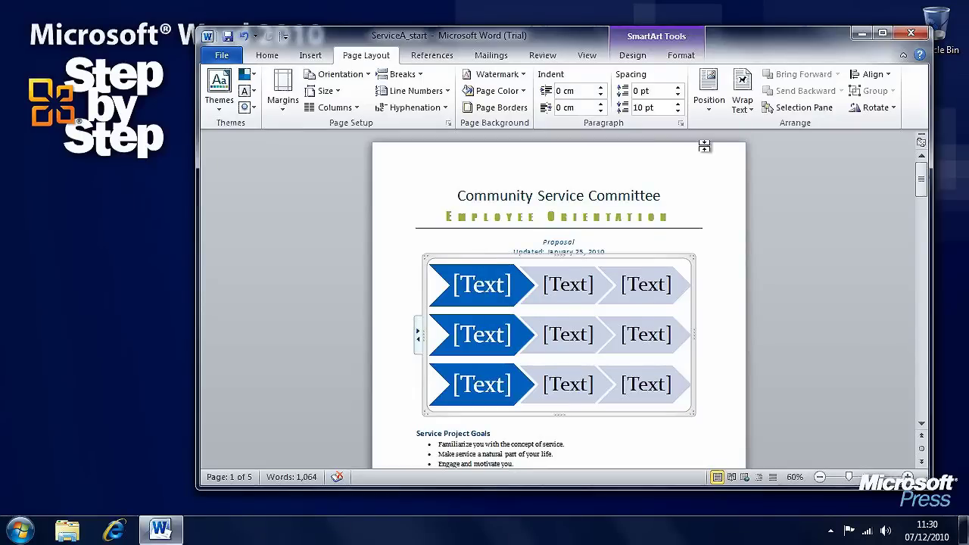
Apply Square text wrapping, move the graphic below the Service Project Goals list, and resize it
left_click(741, 102)
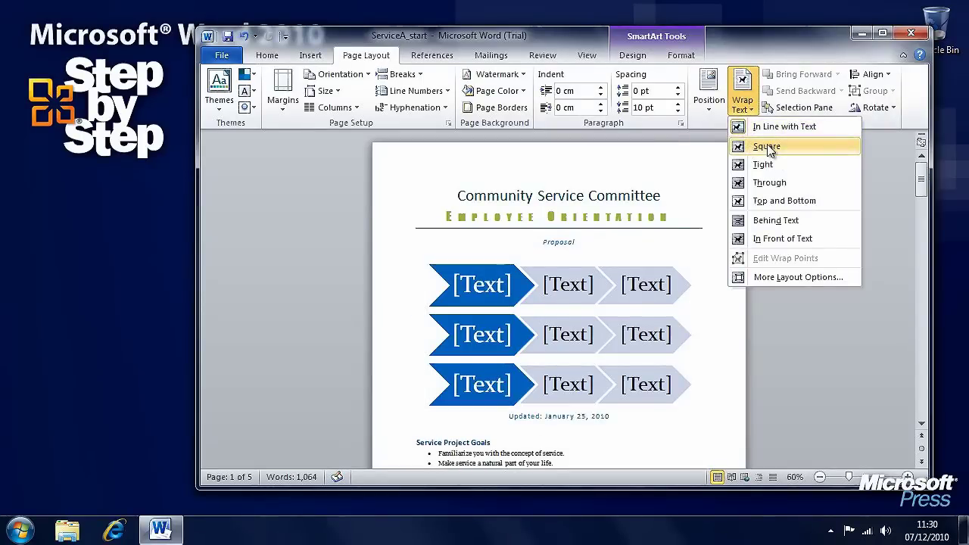
left_click(769, 148)
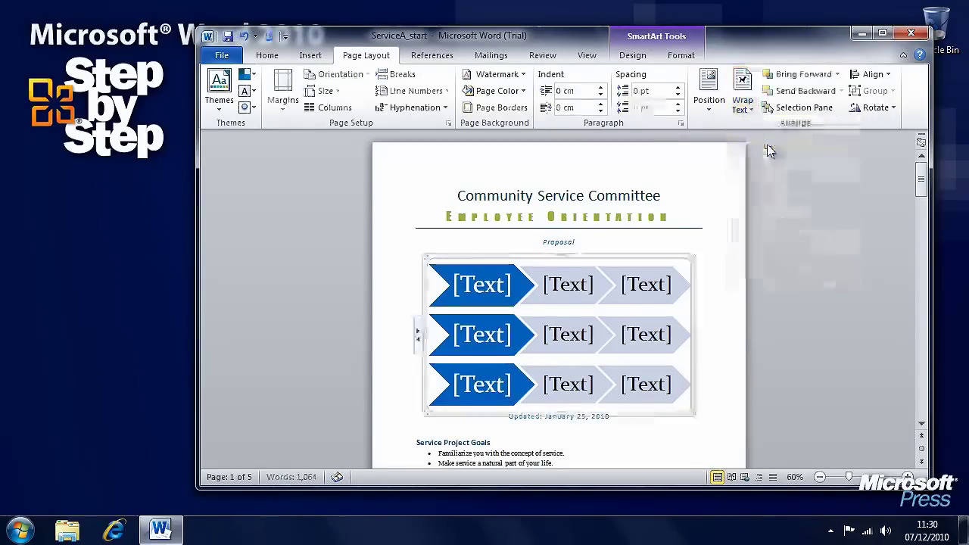
scroll(677, 400, "down", 2)
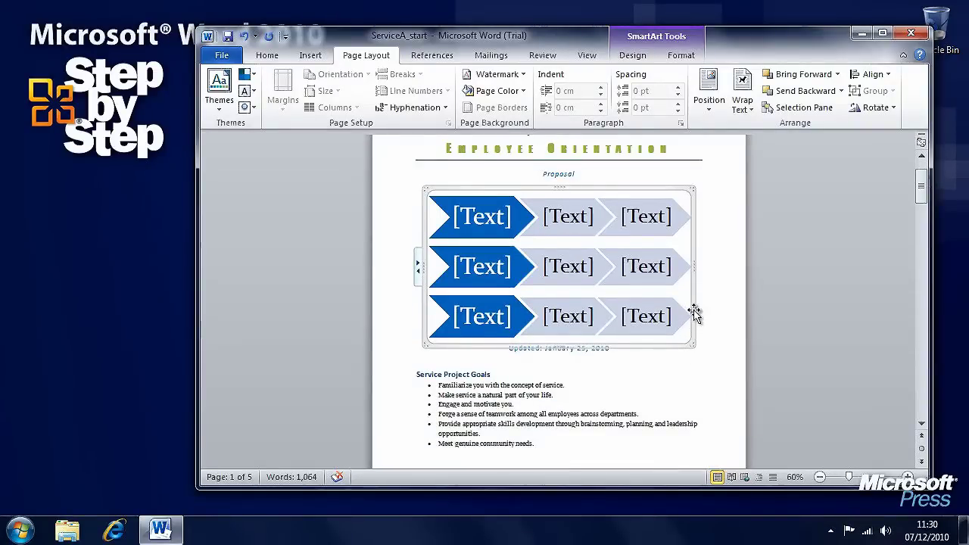
left_click_drag(695, 312, 696, 381)
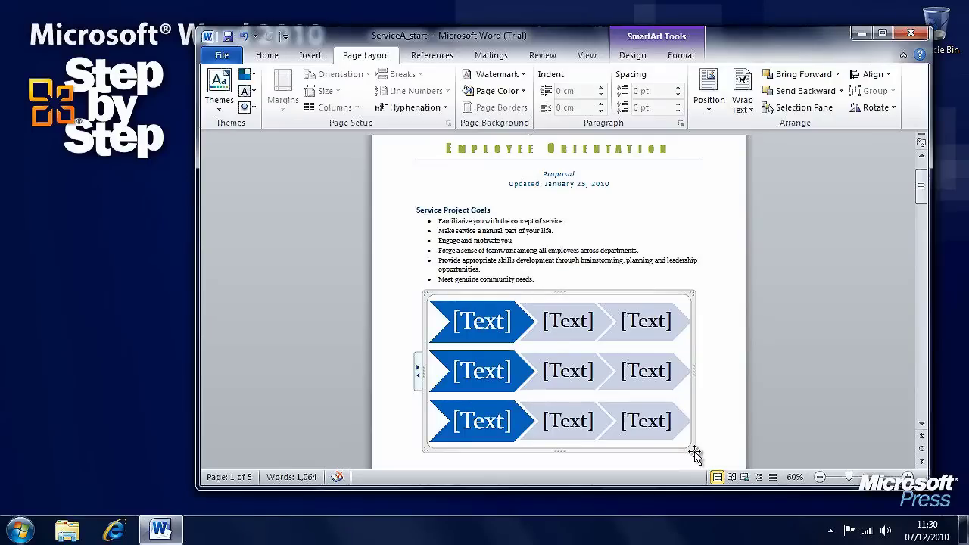
left_click_drag(691, 448, 643, 401)
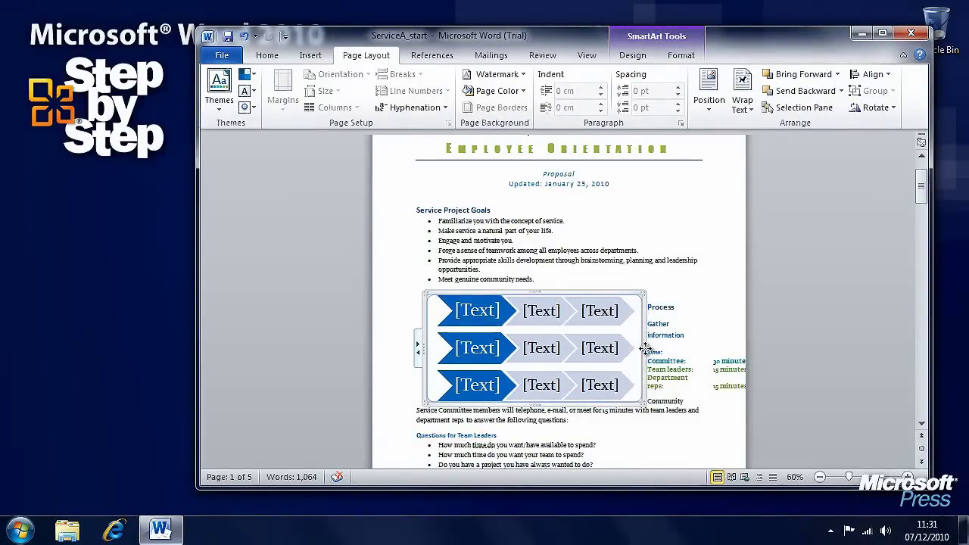
left_click_drag(644, 402, 699, 443)
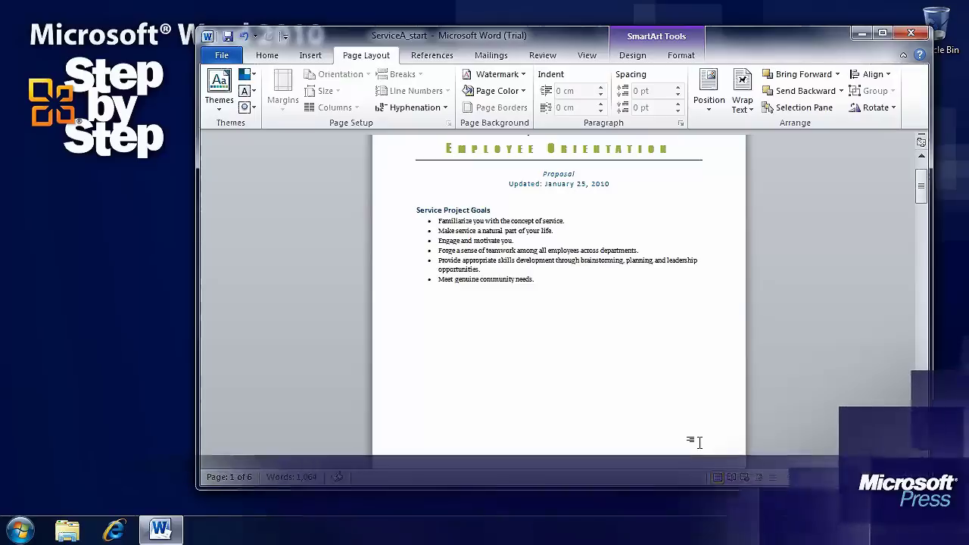
scroll(699, 398, "down", 5)
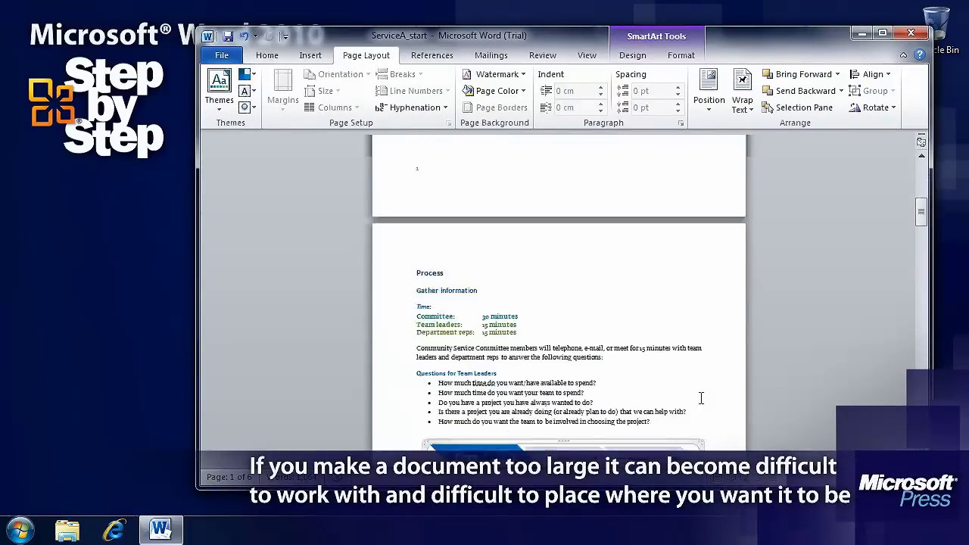
scroll(701, 399, "up", 2)
scroll(627, 366, "up", 3)
left_click(627, 365)
Drag the SmartArt graphic up toward the top of page 2
scroll(626, 368, "down", 4)
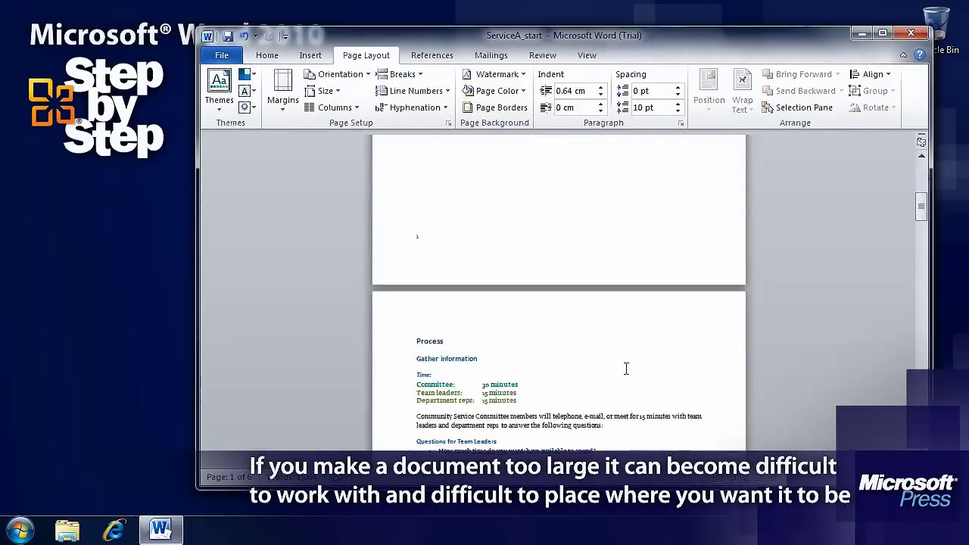
scroll(625, 368, "down", 3)
left_click(655, 407)
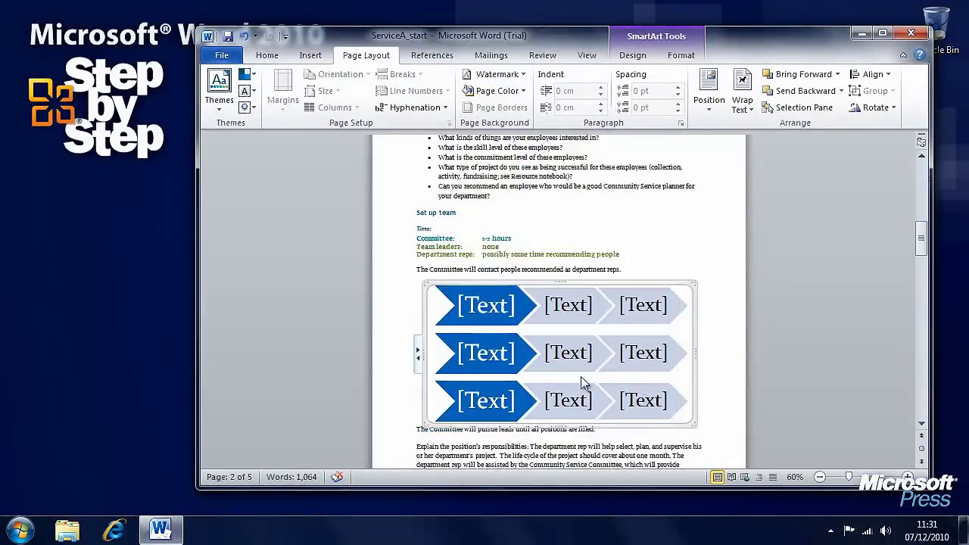
scroll(583, 382, "up", 3)
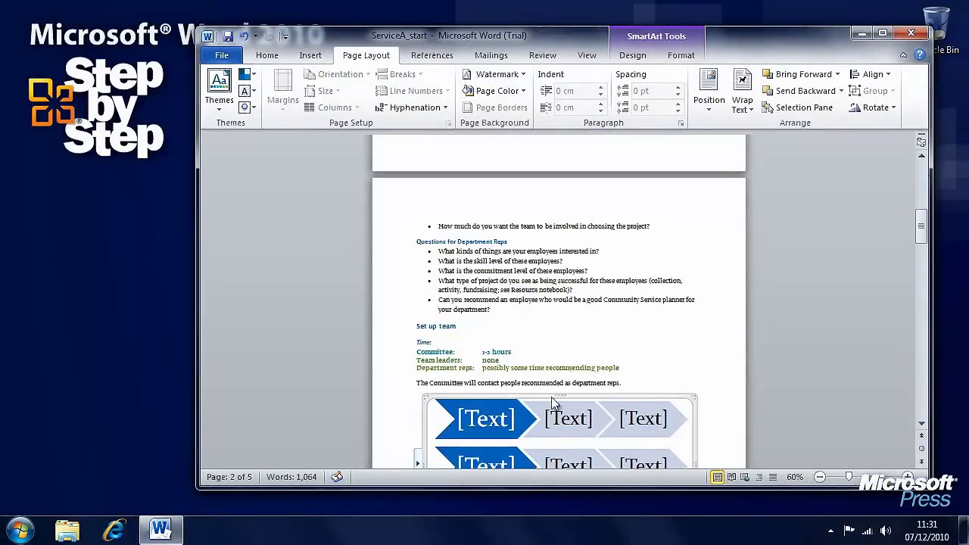
left_click_drag(545, 392, 542, 161)
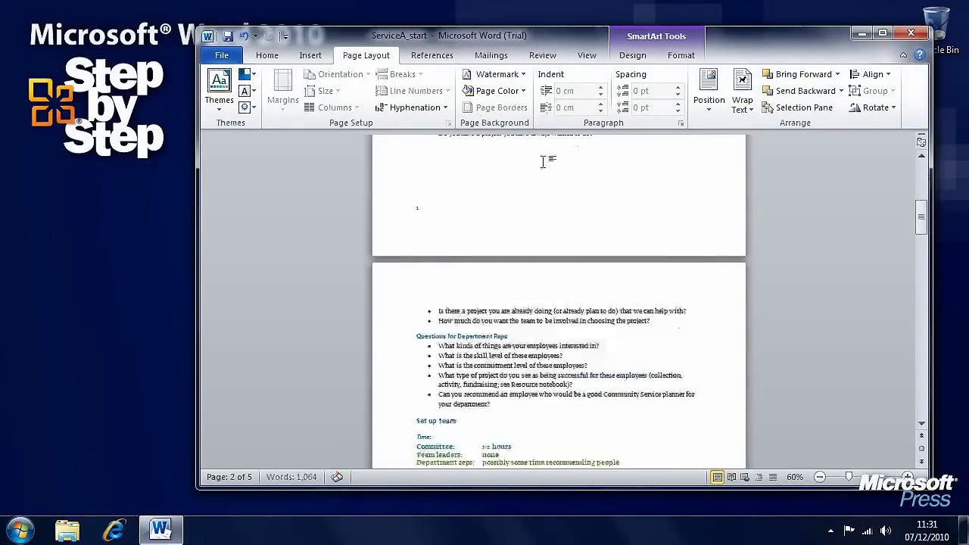
scroll(538, 250, "up", 3)
scroll(539, 246, "down", 6)
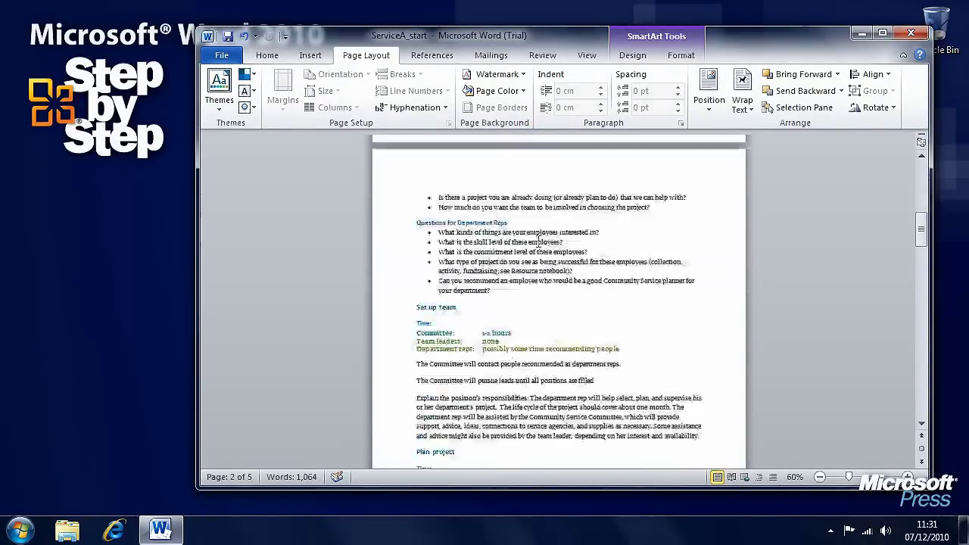
scroll(538, 241, "down", 5)
left_click_drag(524, 215, 520, 162)
scroll(520, 174, "up", 2)
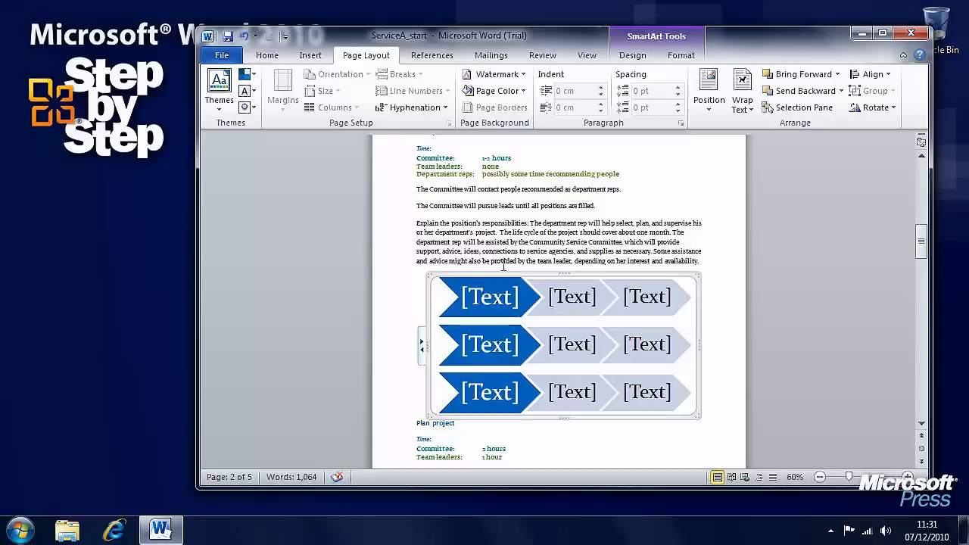
left_click_drag(501, 274, 501, 157)
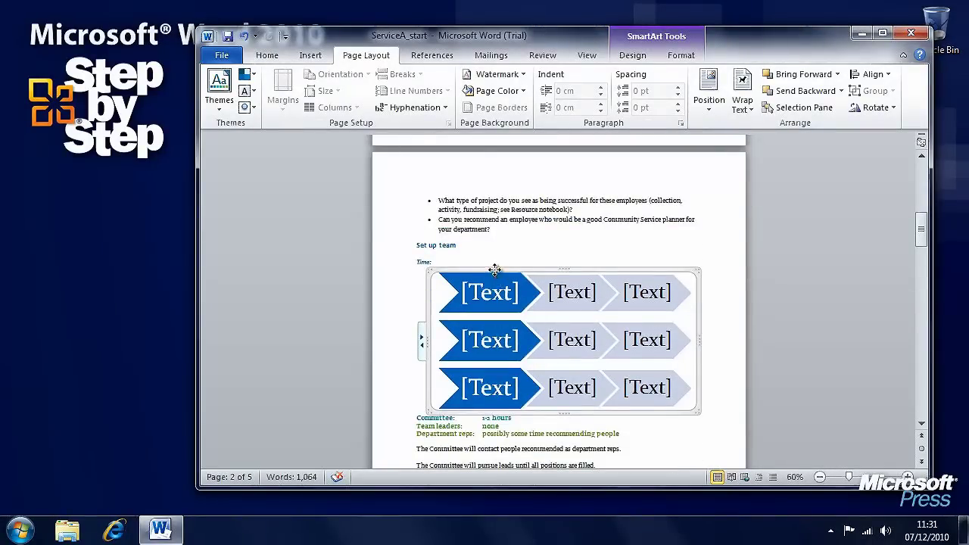
left_click_drag(495, 270, 494, 178)
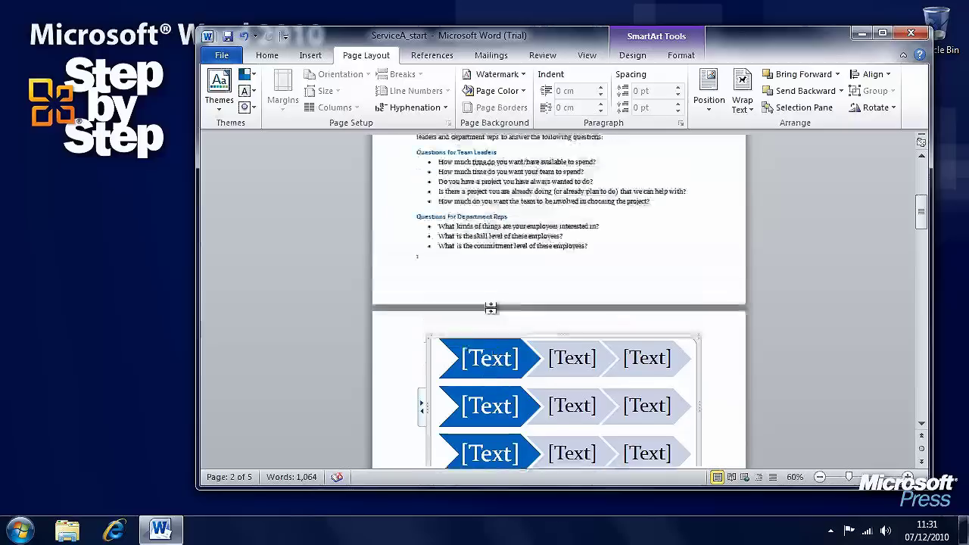
Place the graphic under the Gather information heading on page 1 and enlarge it
left_click_drag(495, 336, 495, 150)
scroll(471, 269, "up", 5)
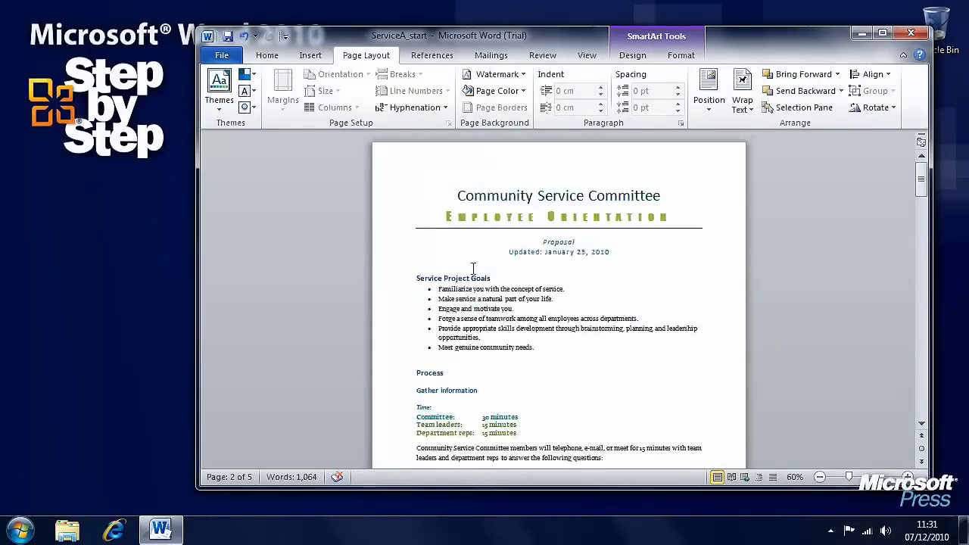
left_click_drag(922, 178, 922, 249)
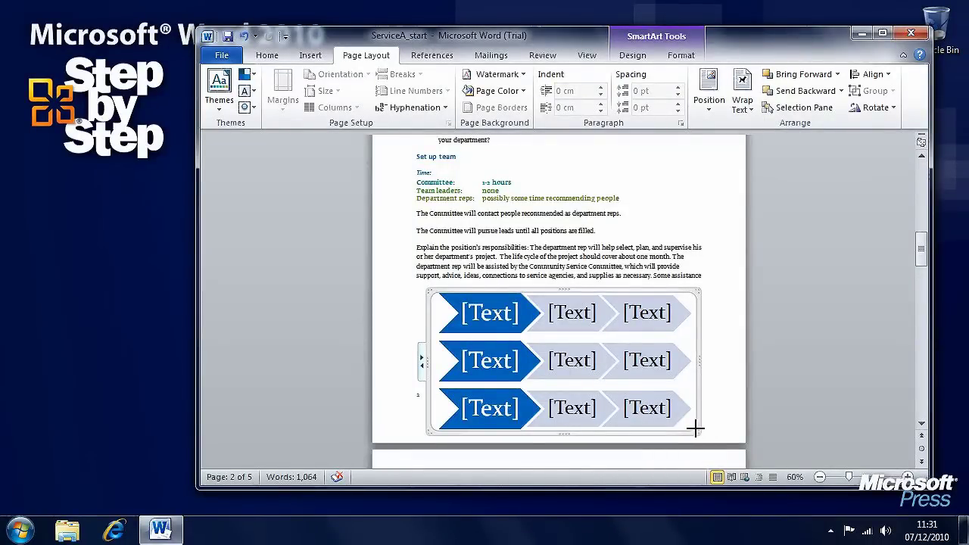
left_click_drag(695, 429, 683, 414)
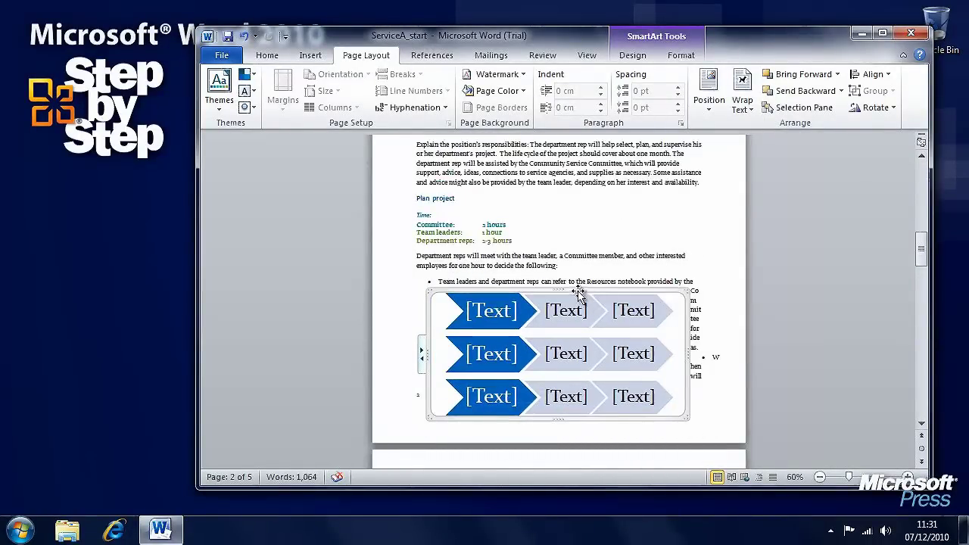
left_click_drag(578, 294, 583, 159)
scroll(561, 318, "up", 3)
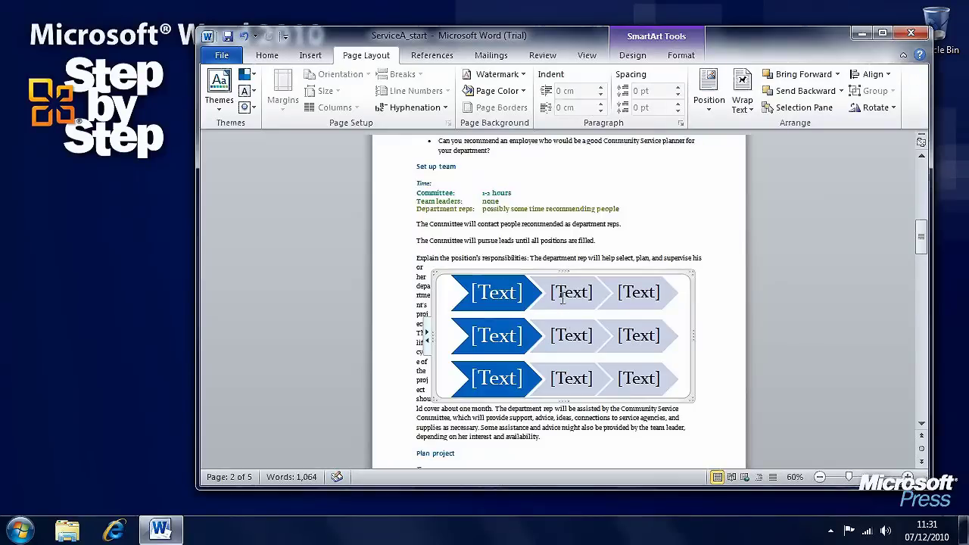
left_click_drag(581, 273, 574, 145)
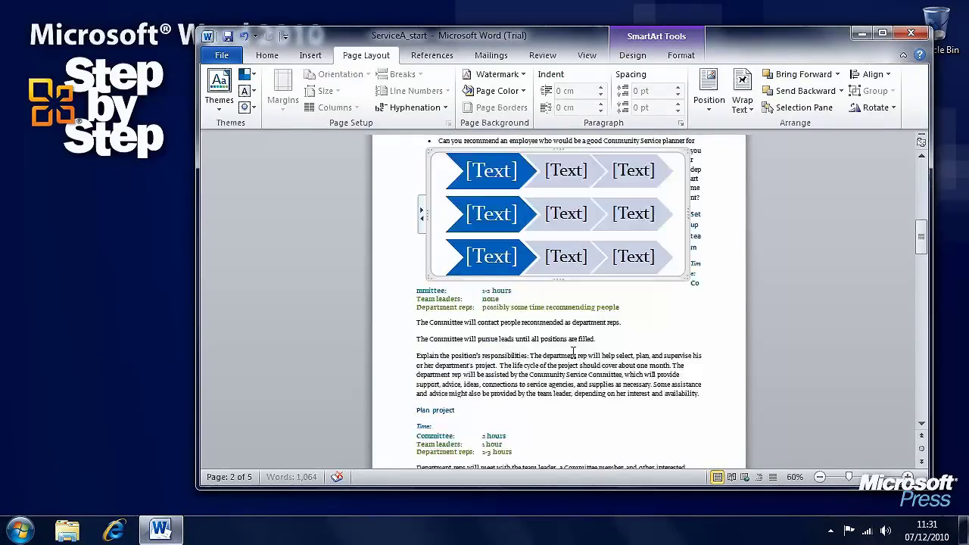
scroll(574, 354, "up", 2)
scroll(568, 253, "up", 3)
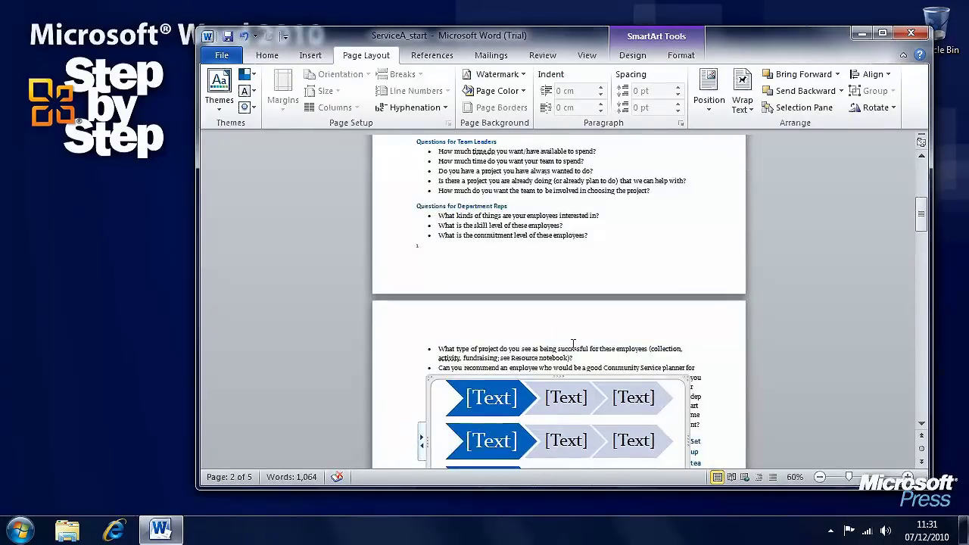
left_click_drag(585, 379, 582, 178)
left_click_drag(674, 305, 697, 321)
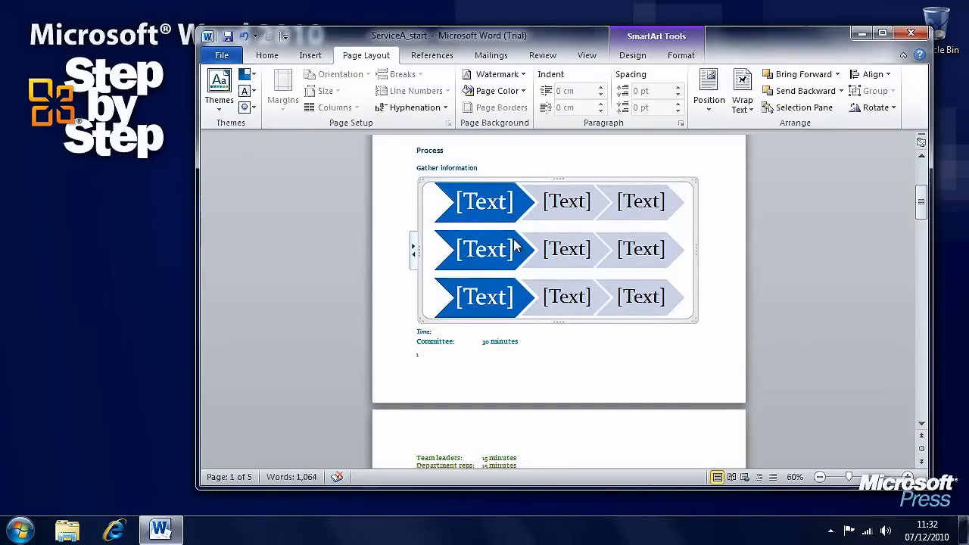
Label the three blue chevrons Info 1, Info 2 and Info 3
left_click(493, 203)
left_click(570, 203)
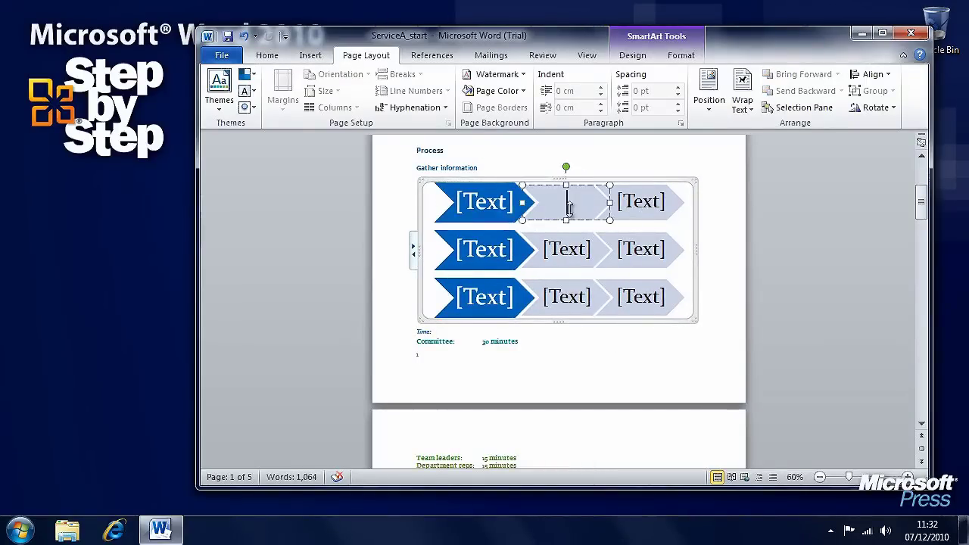
left_click(566, 254)
left_click(490, 210)
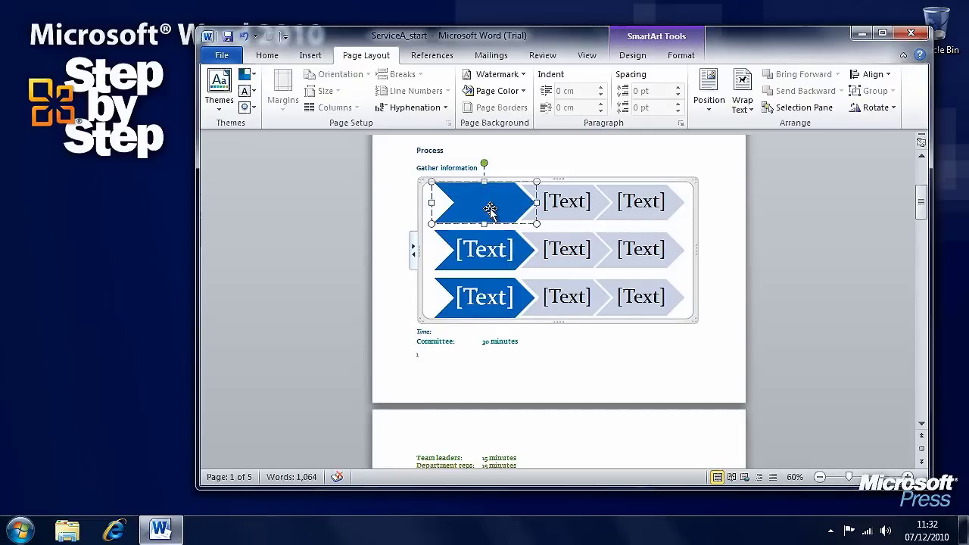
type("Info 1")
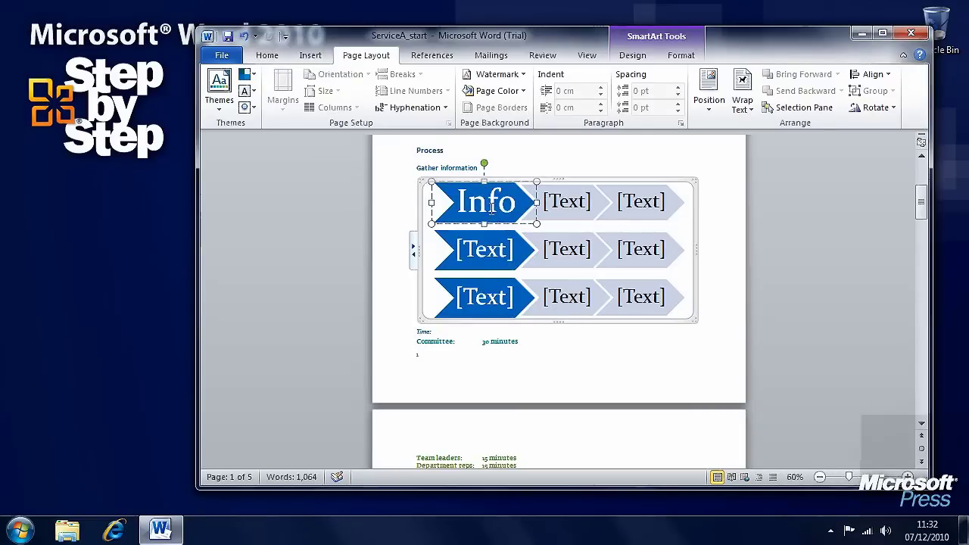
left_click(491, 252)
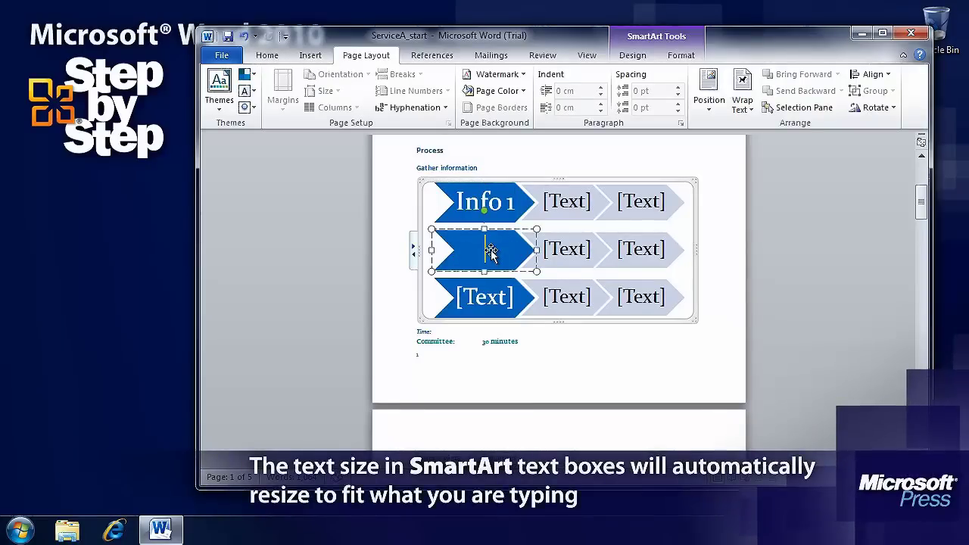
type("Info 2")
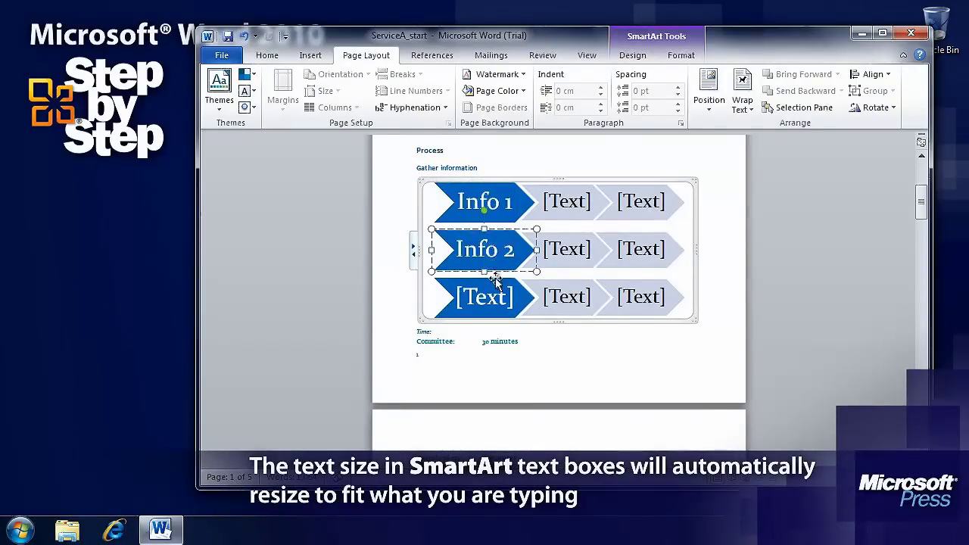
left_click(496, 303)
type("Info ")
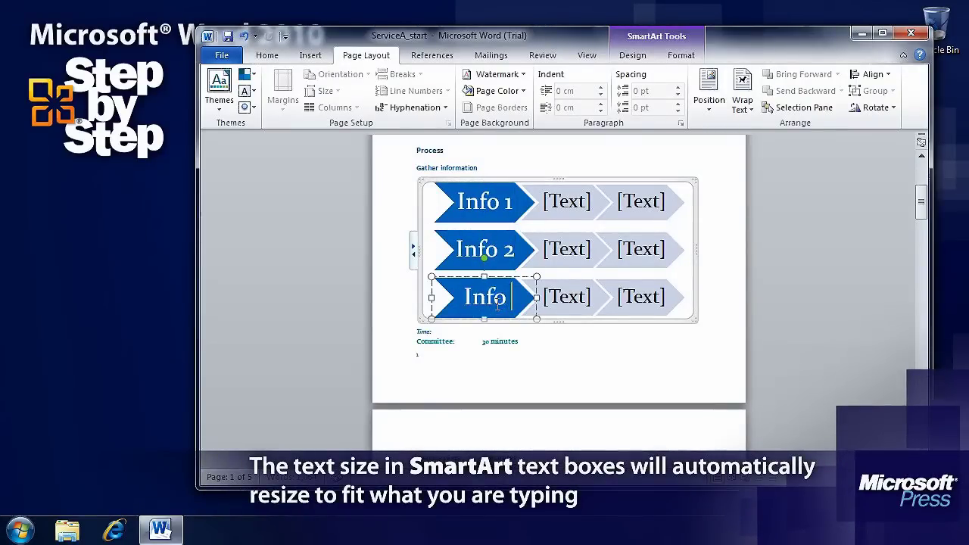
type("3")
Fill the first two rows' boxes with Routes, Traffic, Static and 'Shops, Stores, Warehouse'
left_click(571, 209)
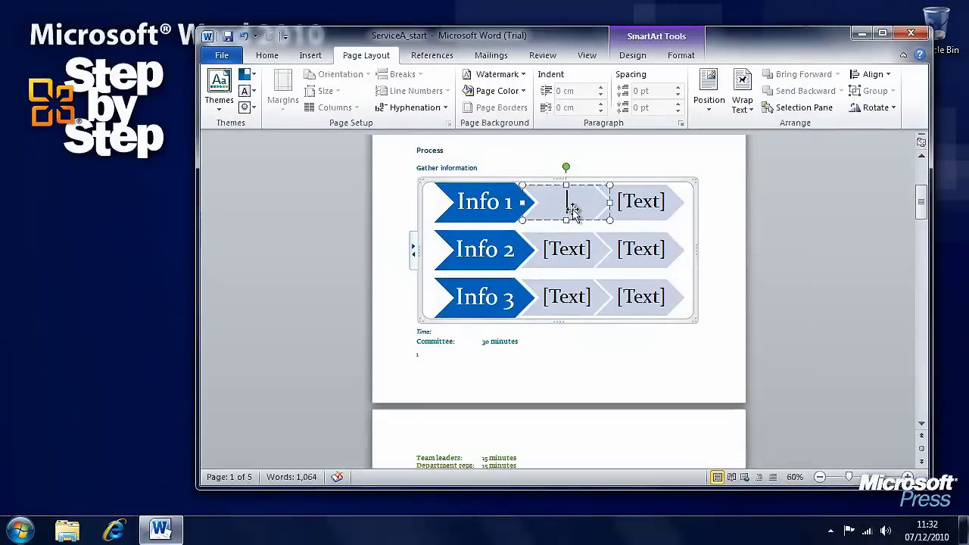
type("Routes")
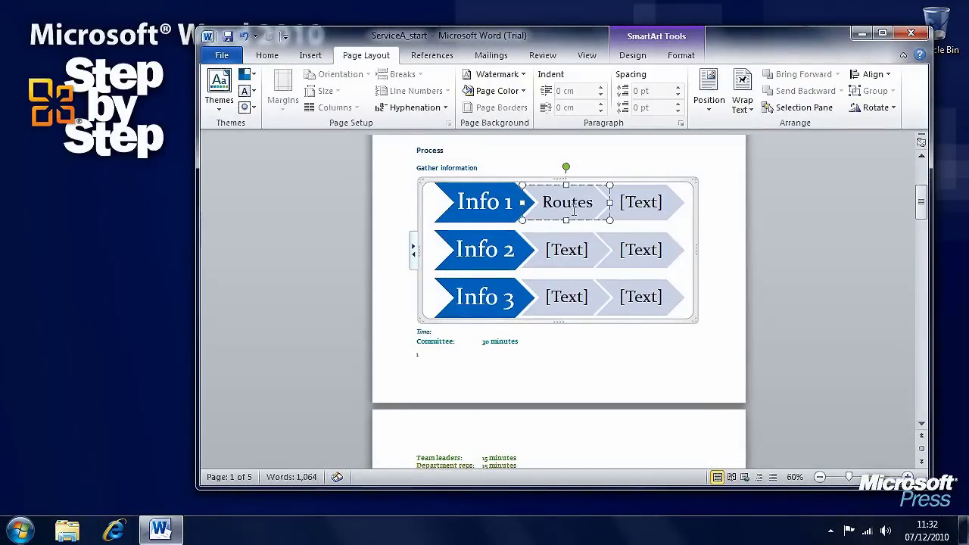
left_click(645, 204)
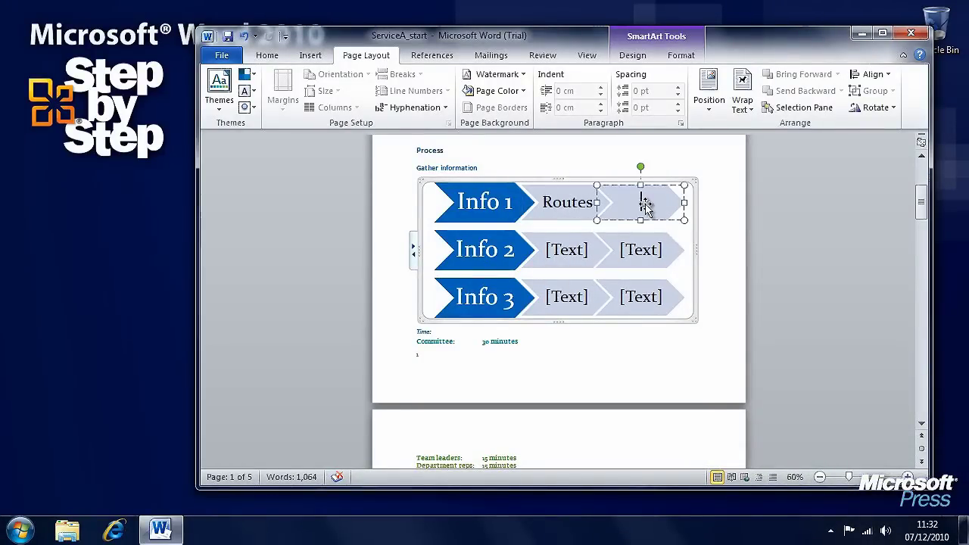
type("Traffic")
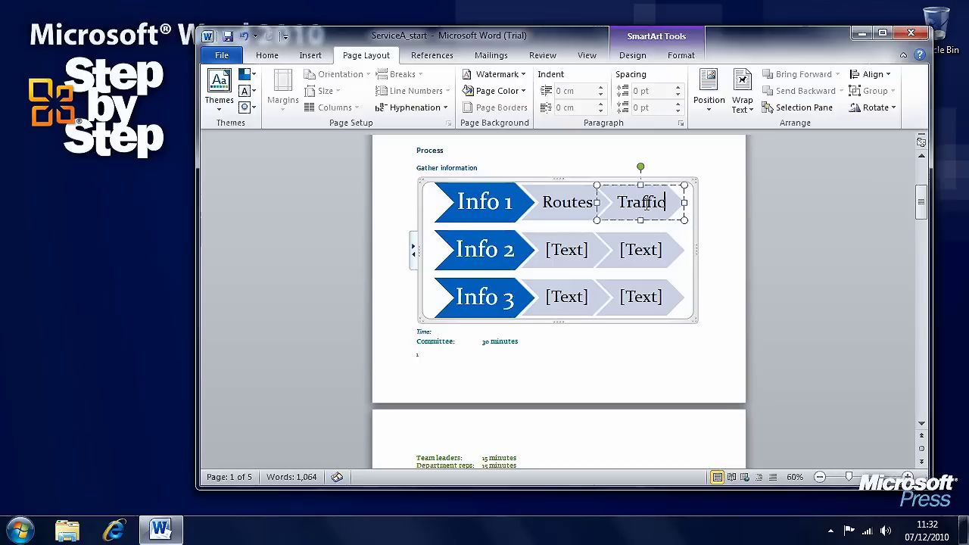
left_click(569, 251)
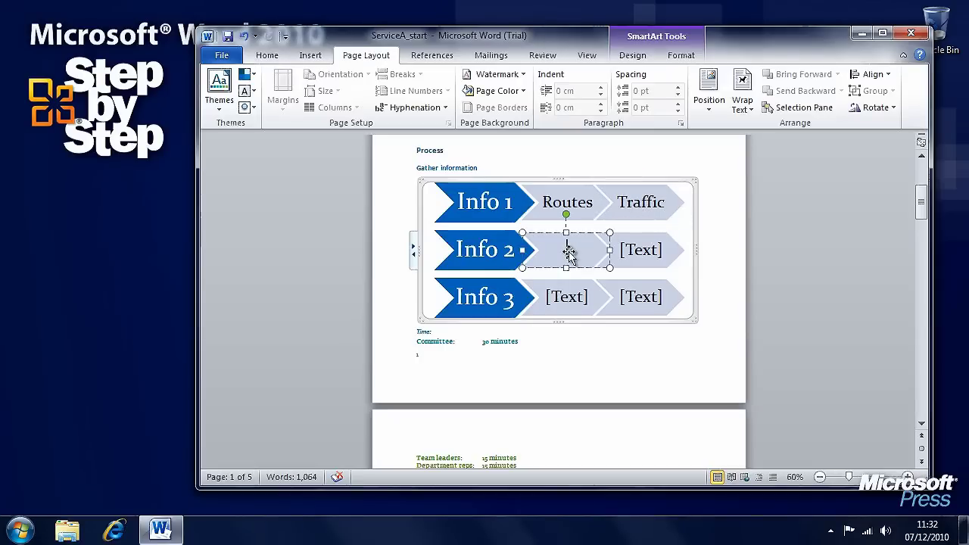
type("Static")
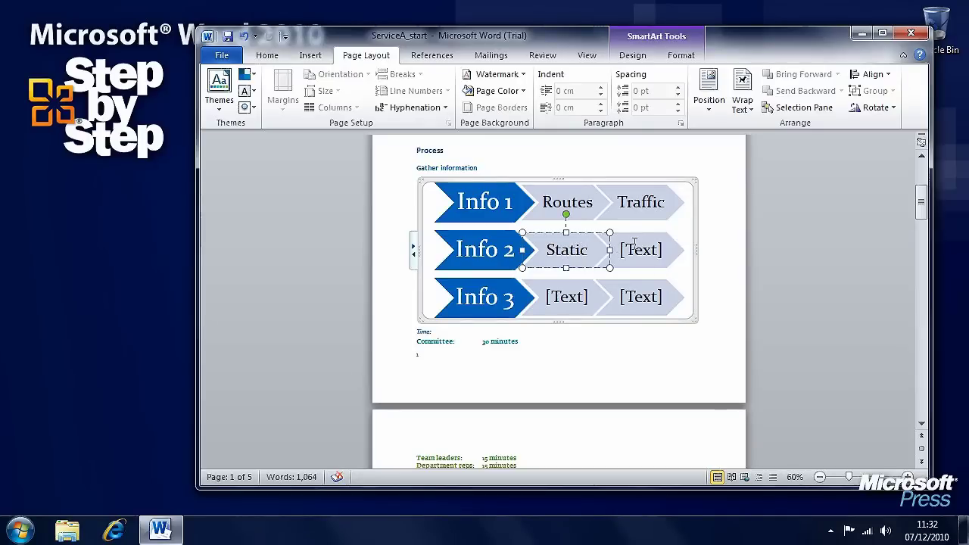
left_click(636, 248)
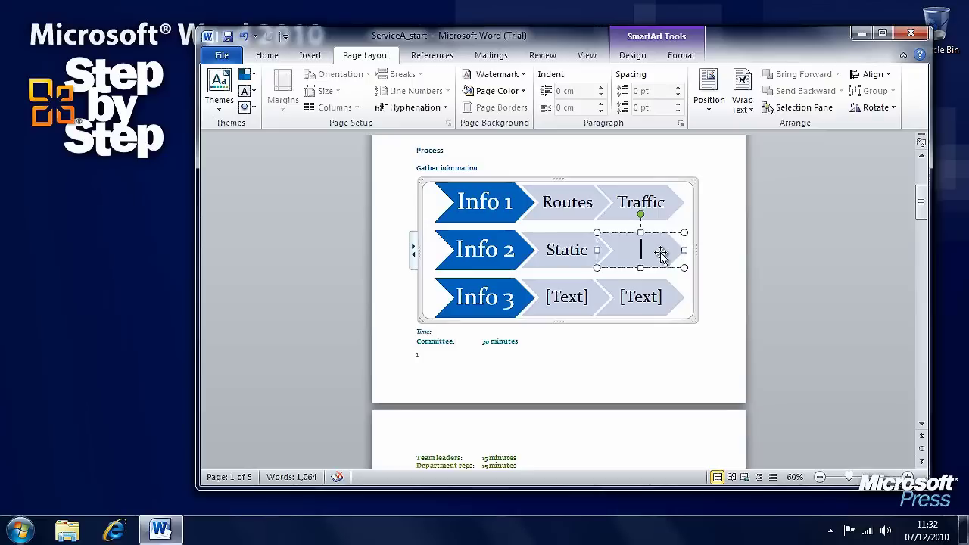
type("Shops")
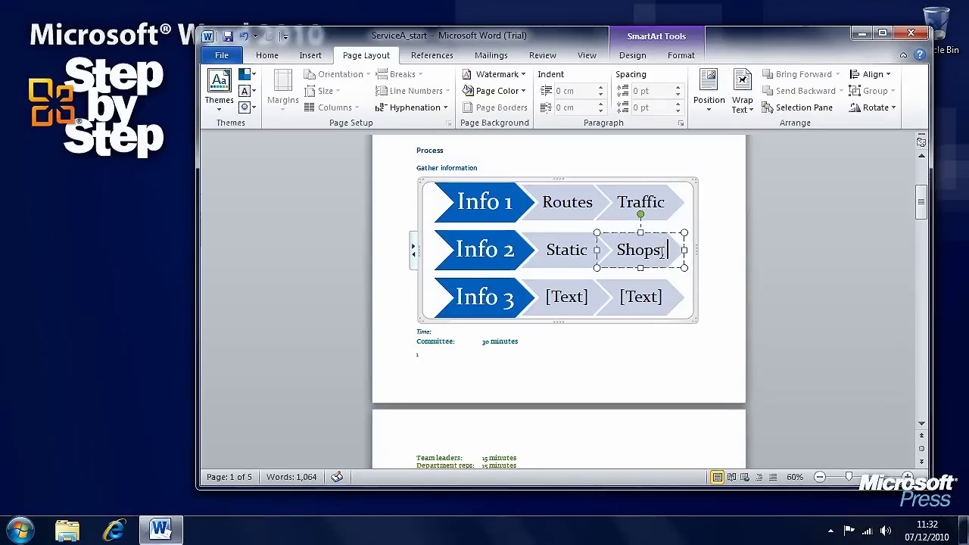
type(", Stores")
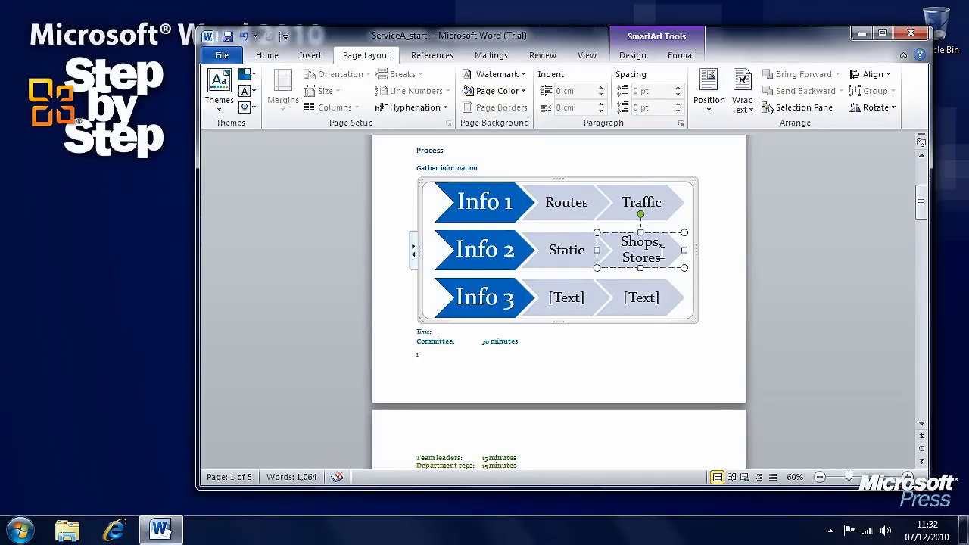
type(", Warehouse")
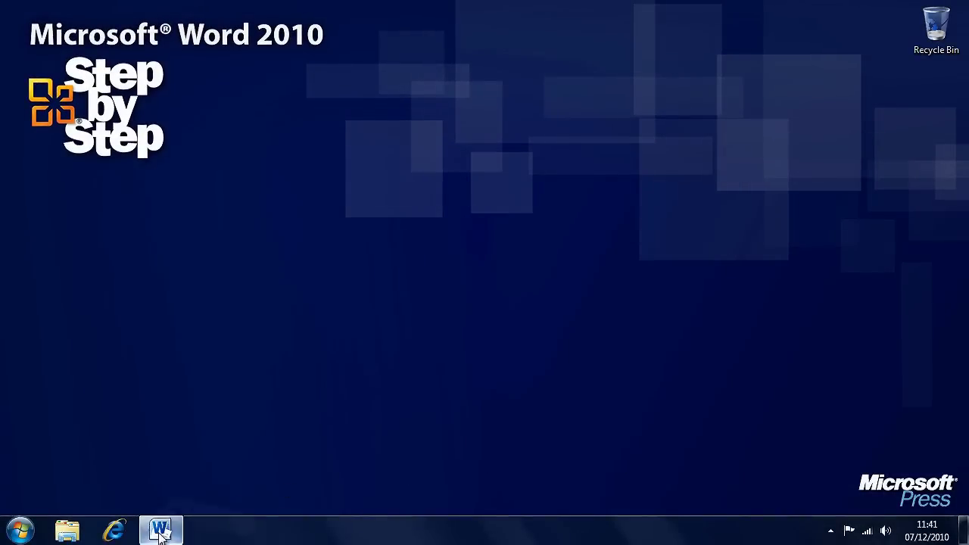
Bring the Word window back, now showing the ServiceB_start document
left_click(159, 529)
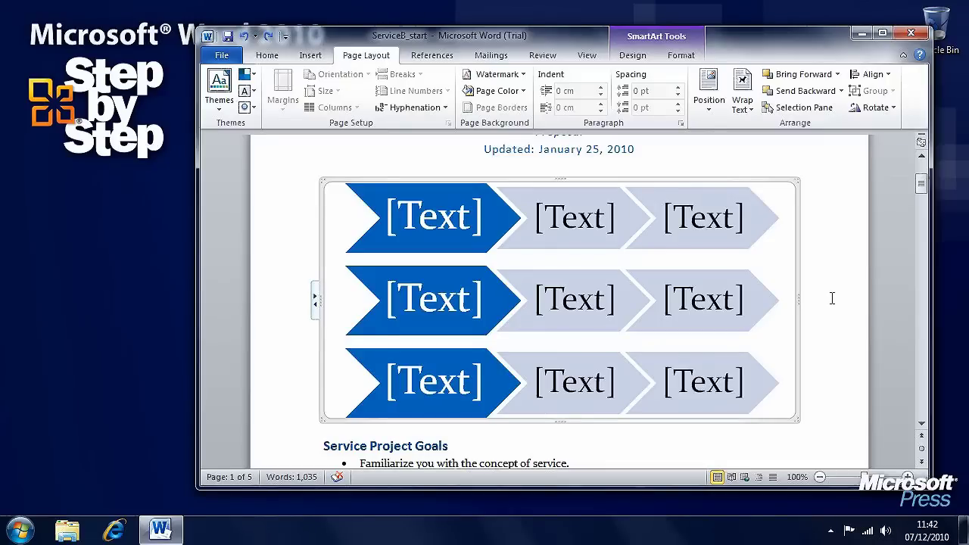
Apply the Staggered Process layout and a glossy 3-D SmartArt style to the diagram
left_click(633, 57)
left_click(679, 57)
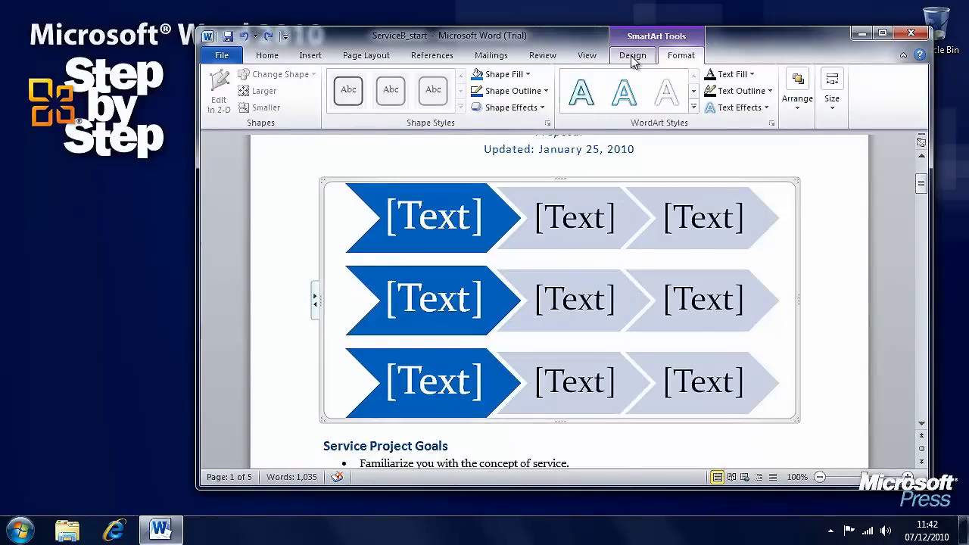
left_click(633, 58)
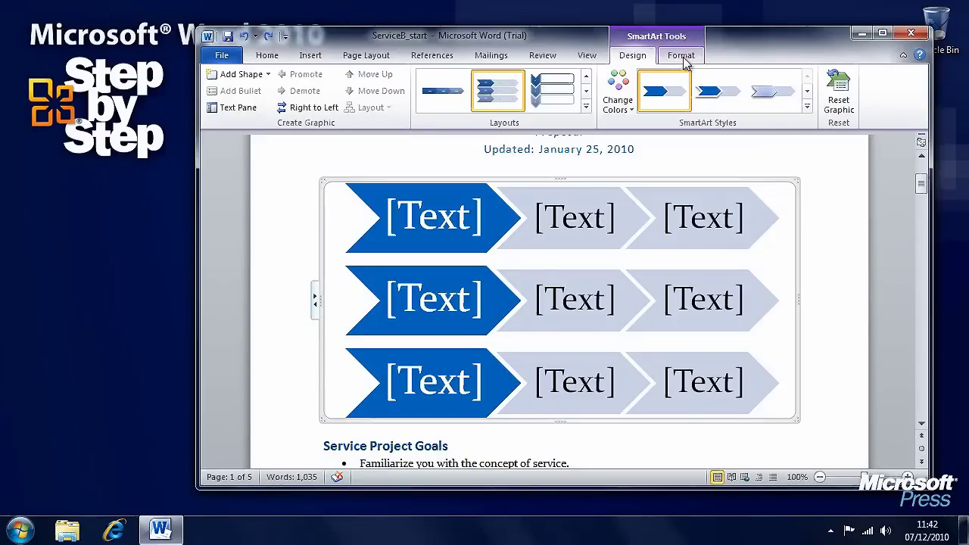
left_click(587, 109)
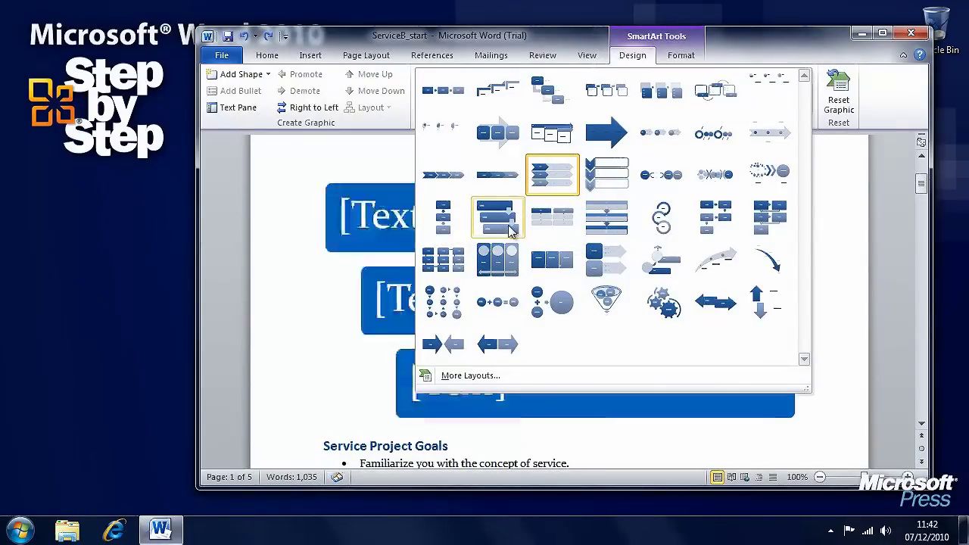
left_click(509, 228)
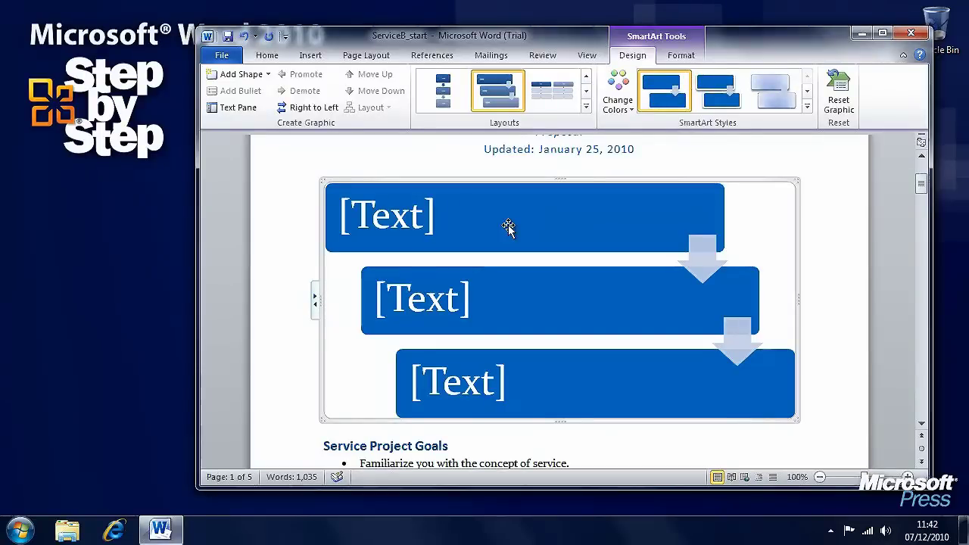
left_click(807, 107)
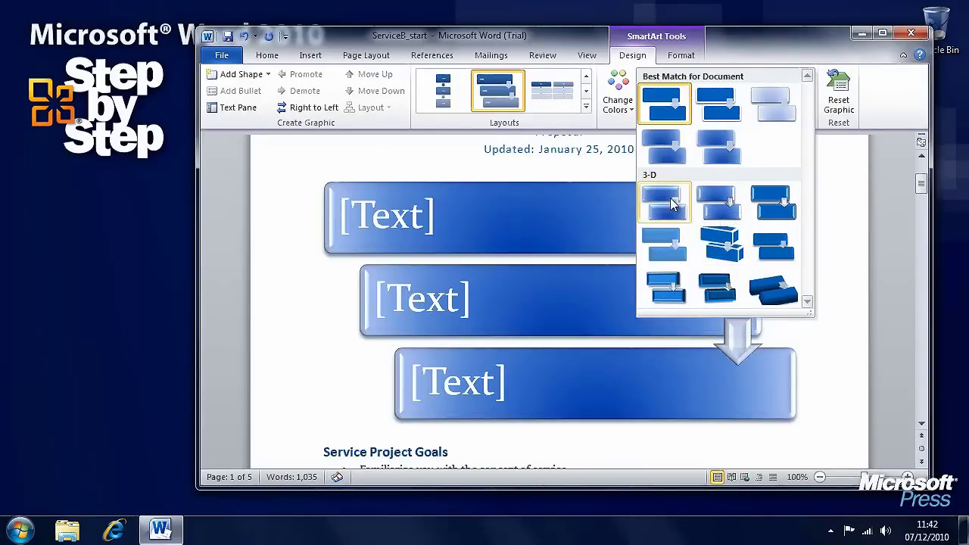
left_click(670, 199)
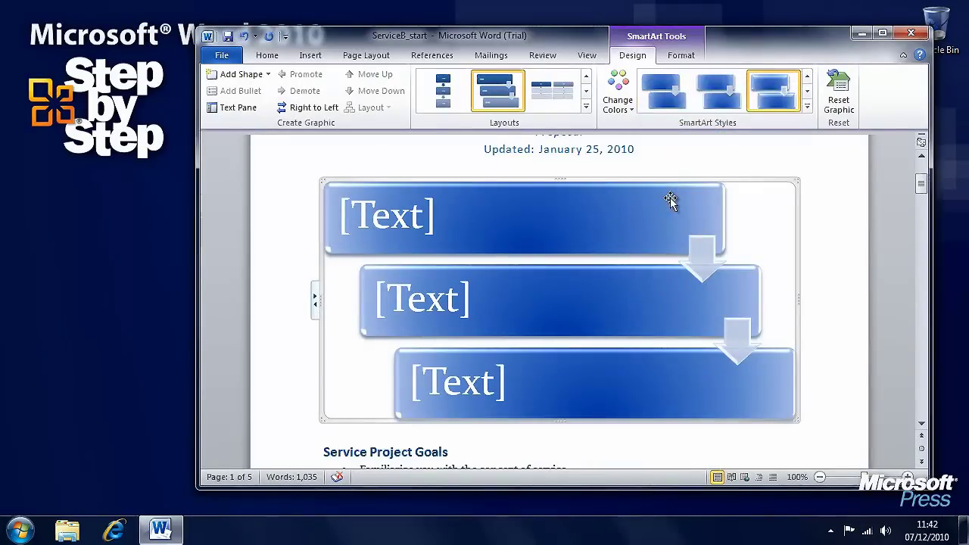
Recolour the diagram with a lighter blue Accent 2 colour scheme
left_click(618, 106)
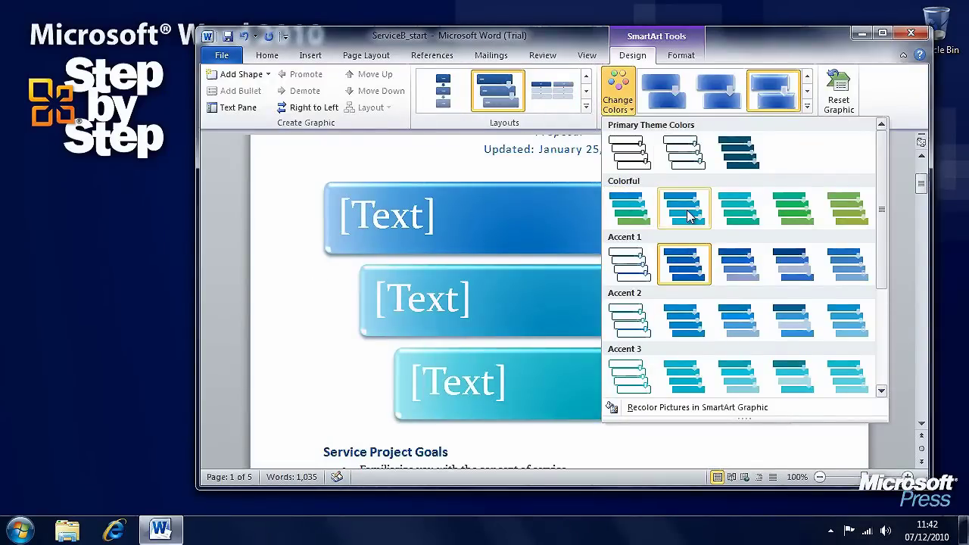
left_click(883, 314)
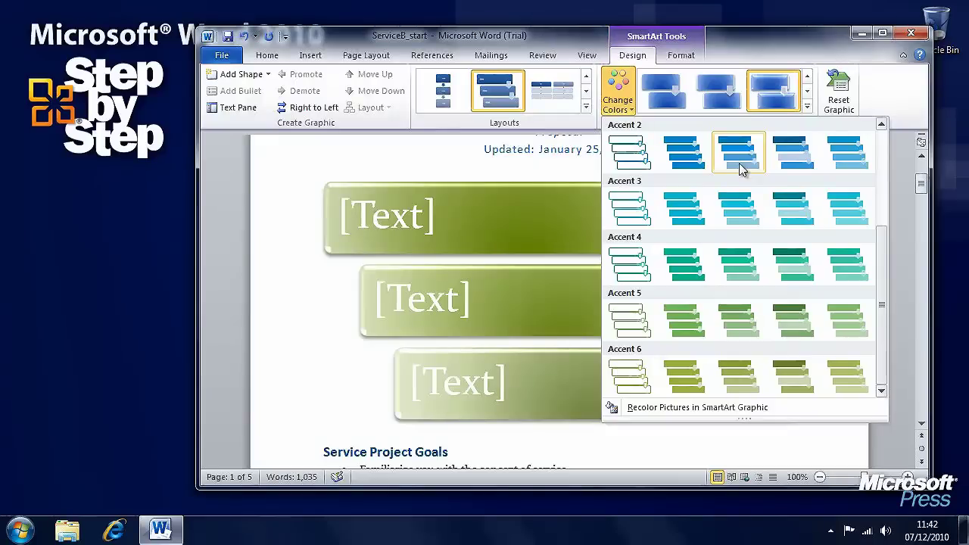
left_click(739, 163)
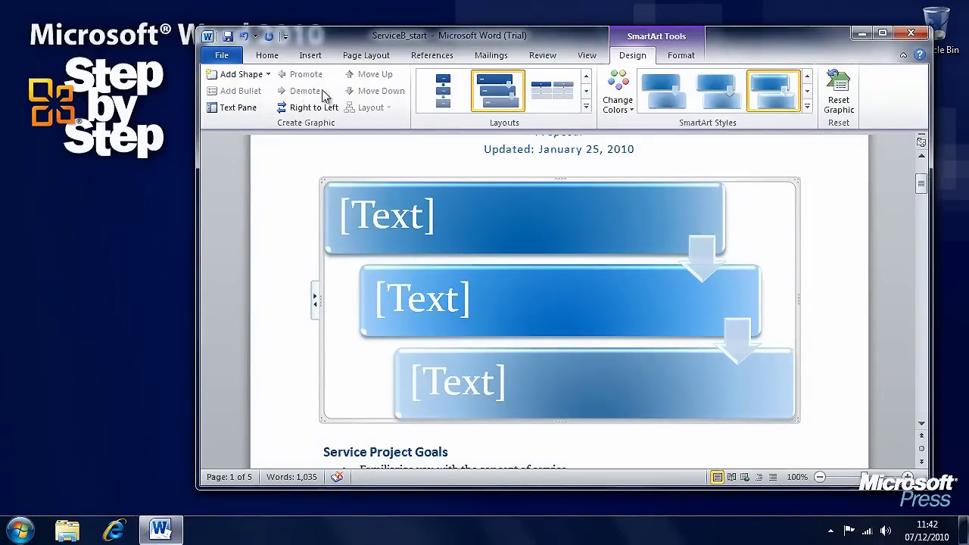
Try adding a shape and moving the top shape, then undo the move
left_click(267, 74)
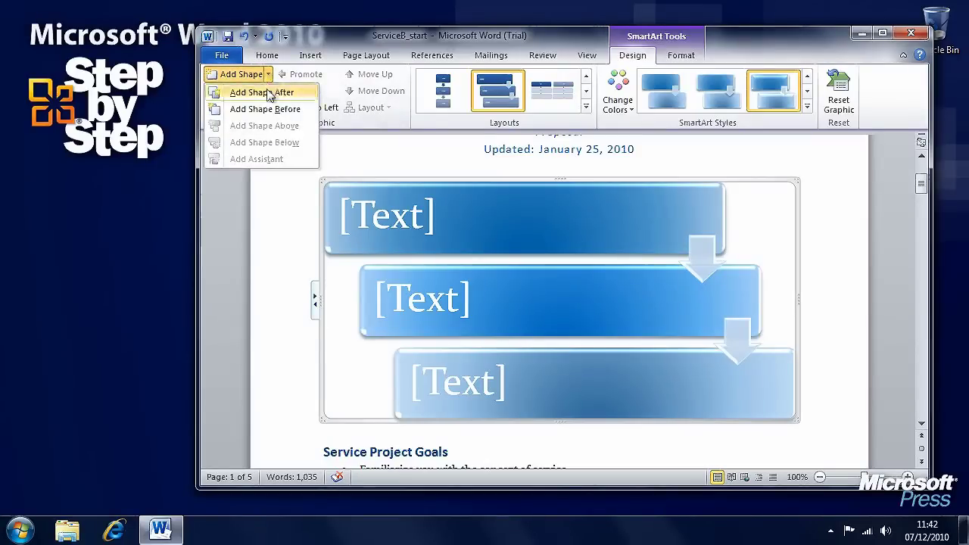
left_click(551, 221)
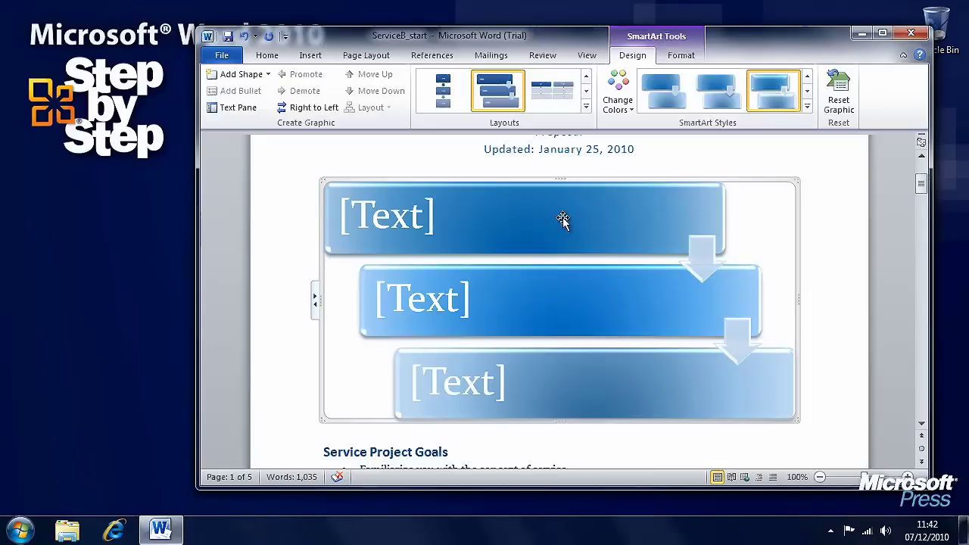
left_click(543, 218)
left_click_drag(549, 217, 585, 246)
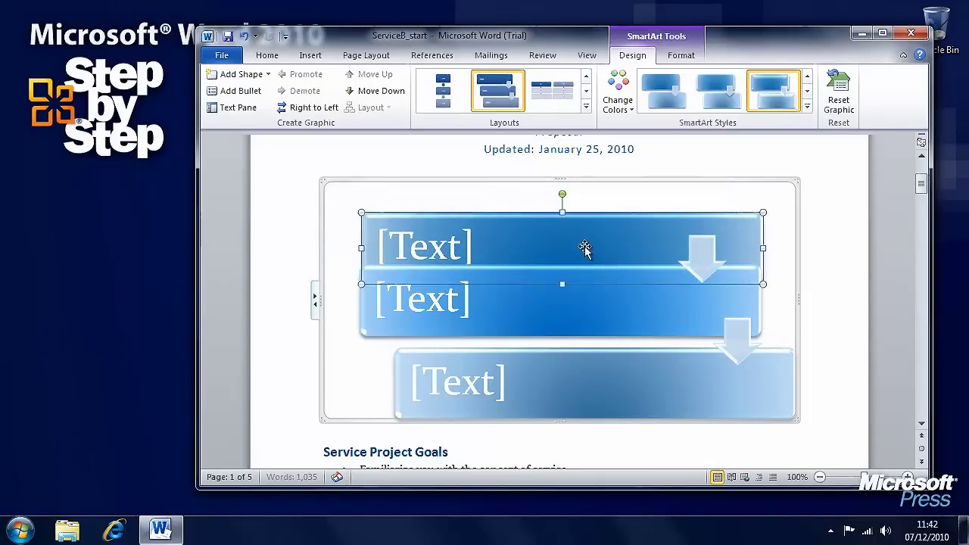
left_click(244, 36)
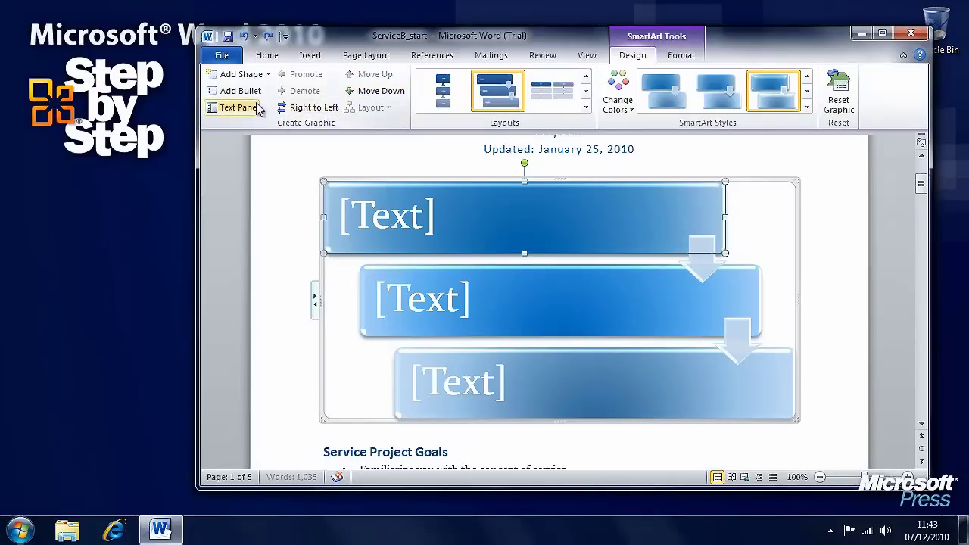
left_click(681, 58)
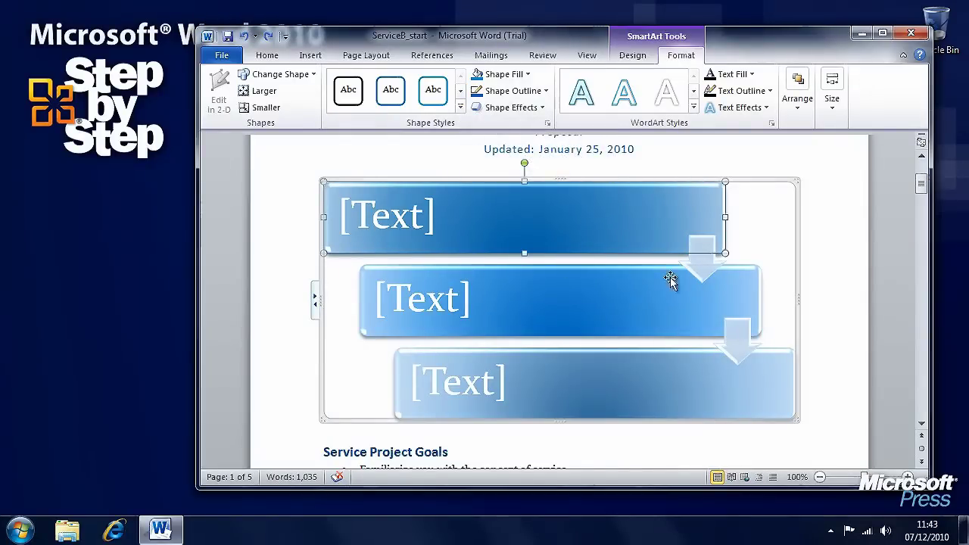
Style the top shape solid blue, the middle teal, and the bottom a pale blue gradient
left_click(794, 252)
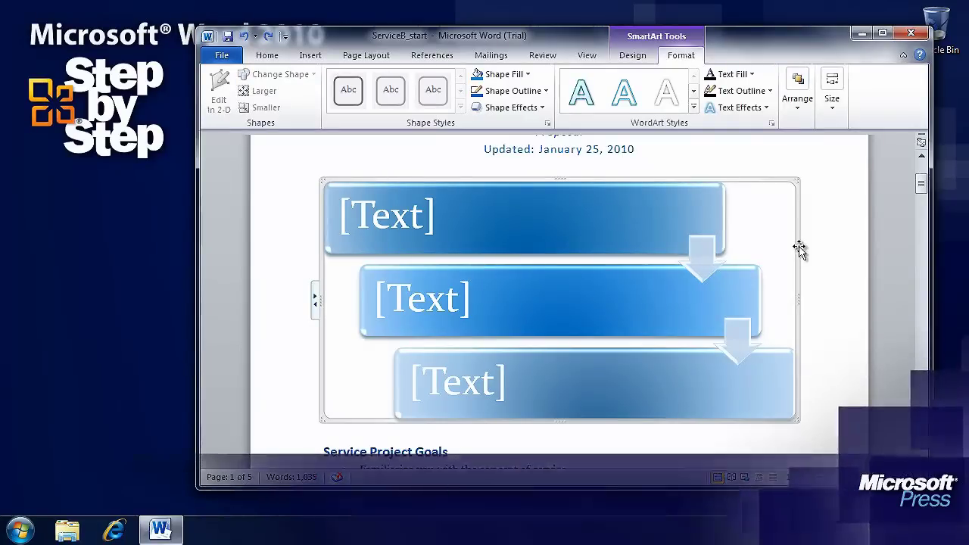
left_click(629, 230)
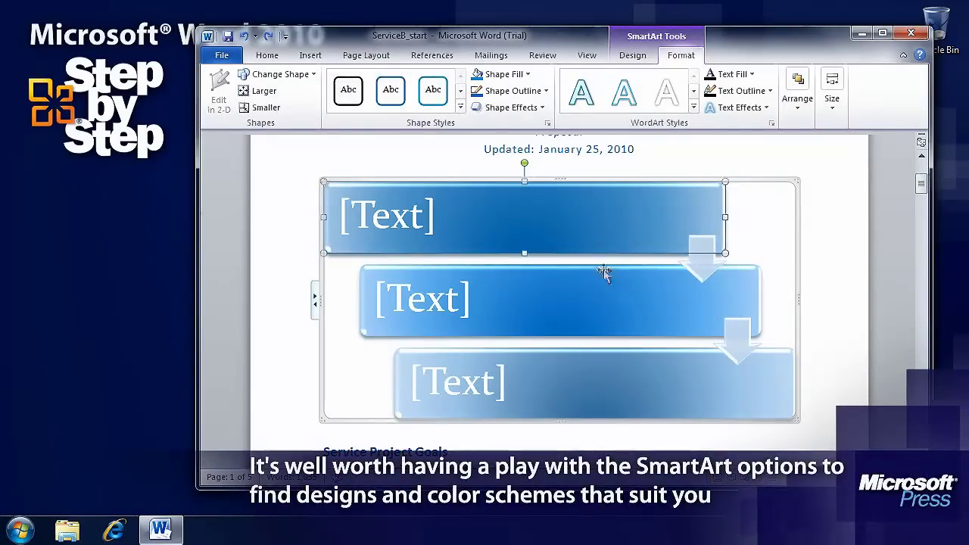
left_click(461, 106)
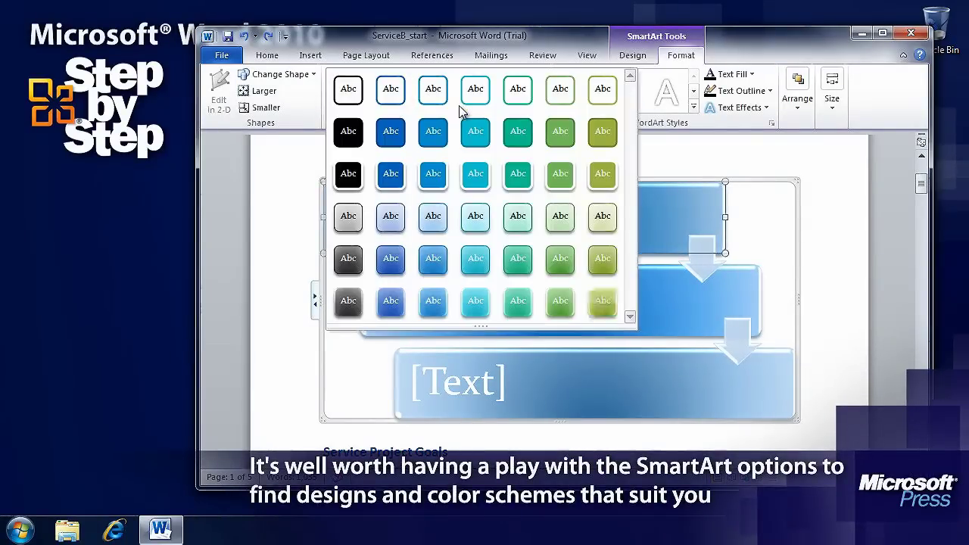
left_click(432, 184)
left_click(483, 293)
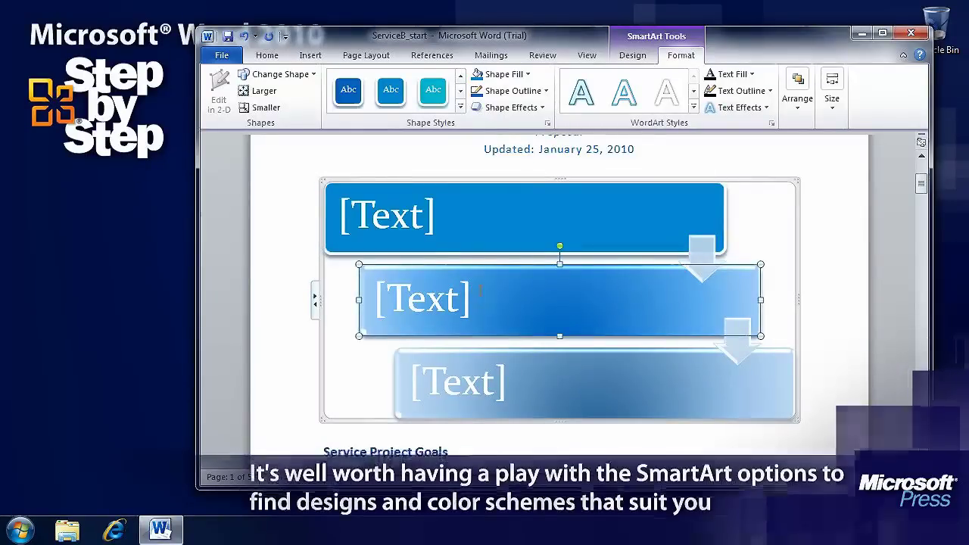
left_click(435, 106)
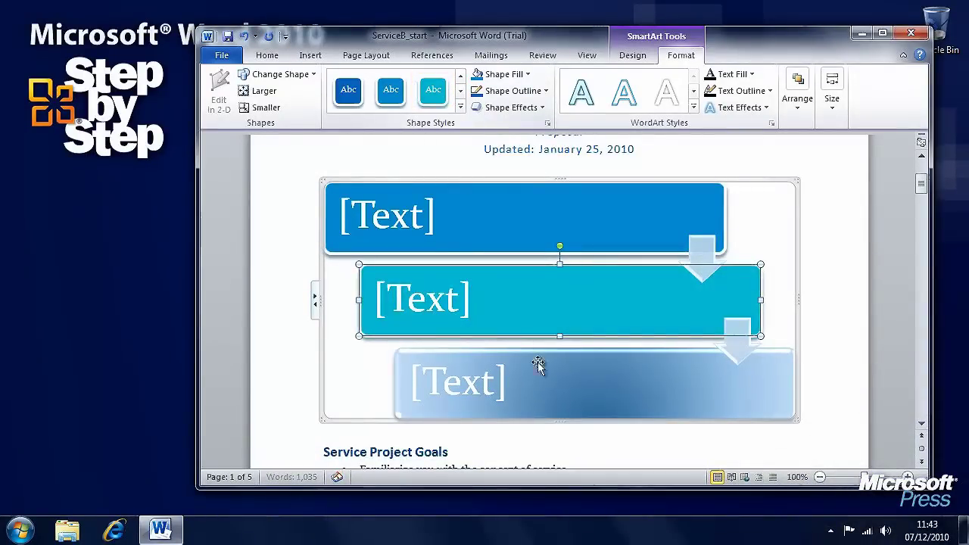
left_click(548, 384)
left_click(461, 107)
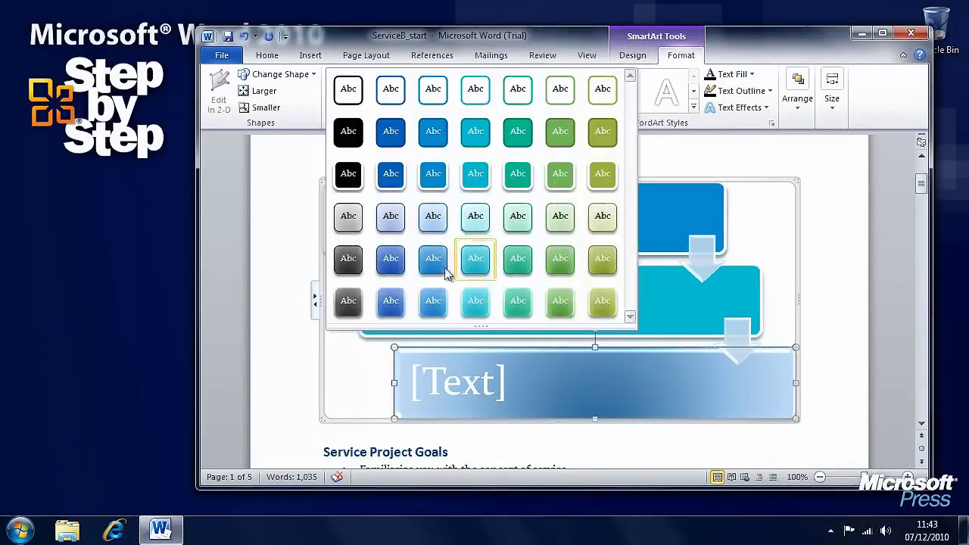
left_click(436, 305)
left_click(780, 299)
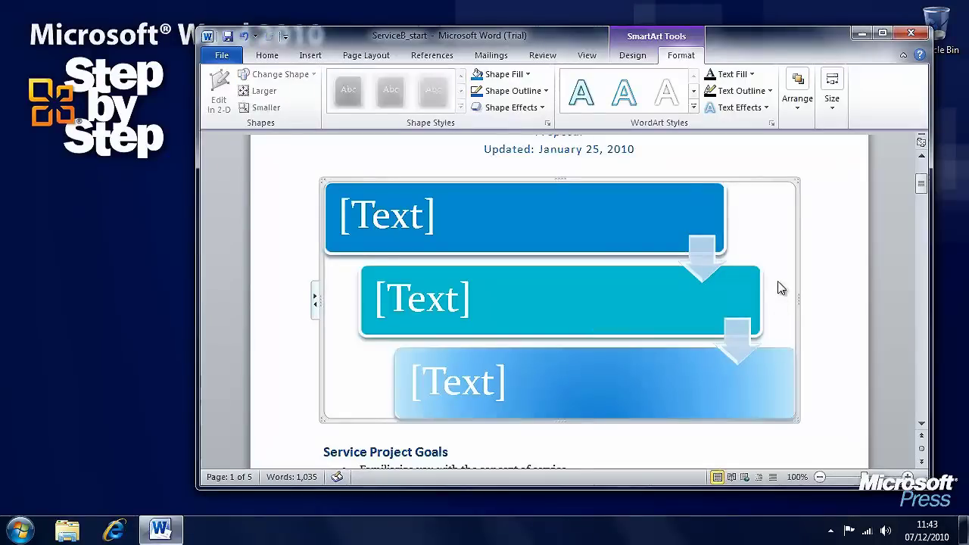
left_click(598, 210)
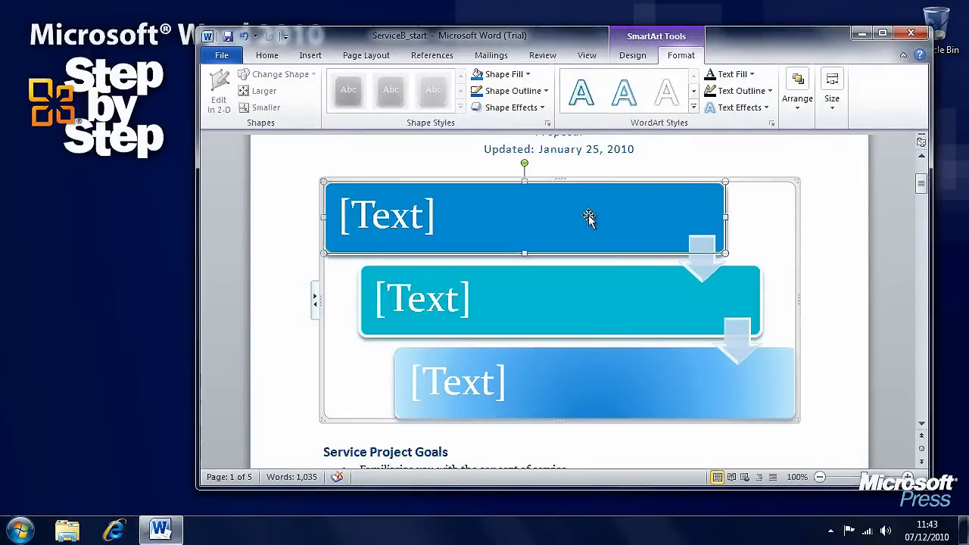
left_click(401, 217)
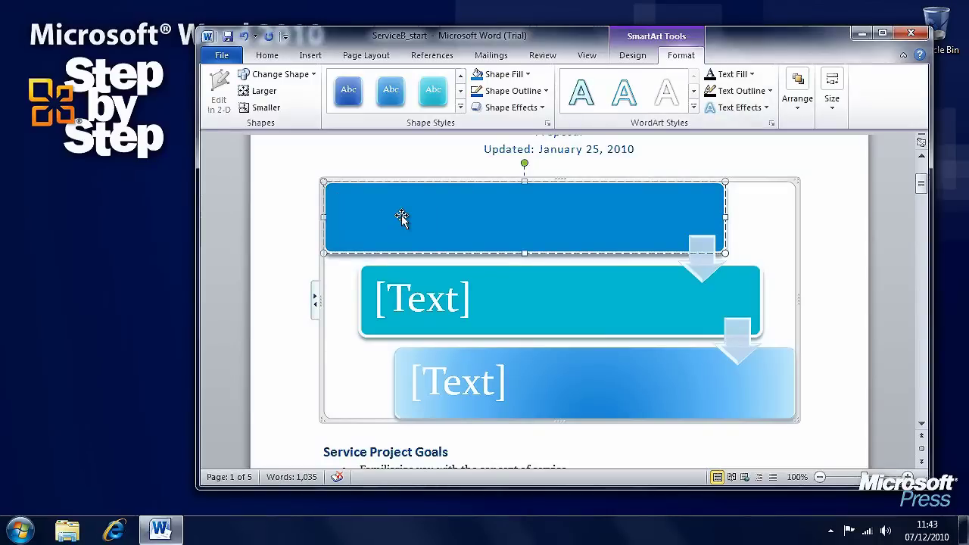
Type 'Information Section A' into the top diagram shape
type("Informa")
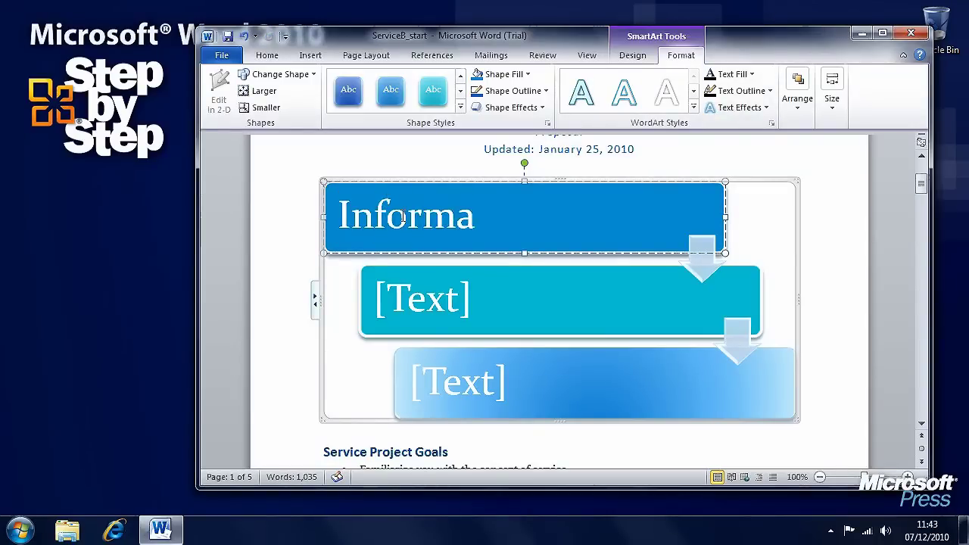
type("tion Section A")
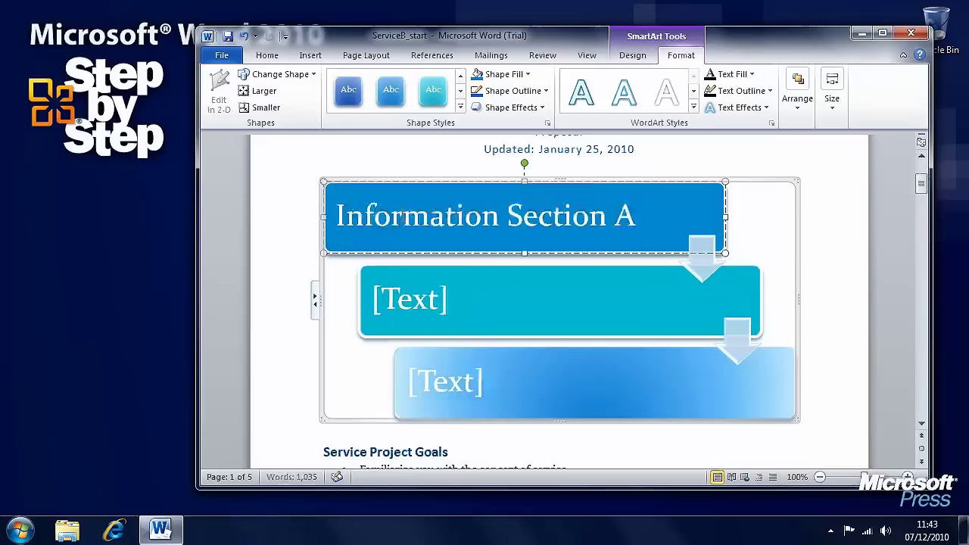
left_click(693, 106)
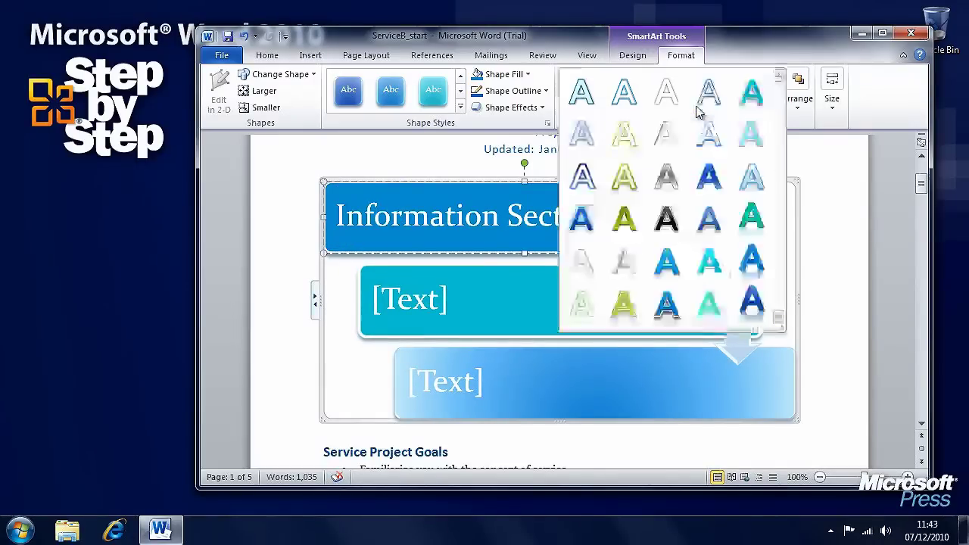
left_click(504, 232)
left_click_drag(622, 214, 415, 209)
left_click(693, 106)
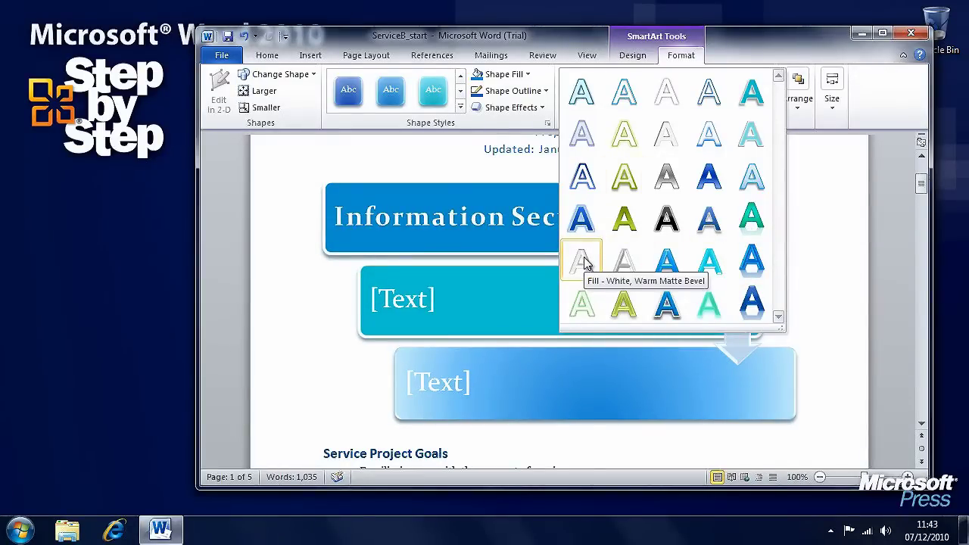
Give 'Information Section A' a white WordArt style and the first tight Reflection Variation
left_click(667, 91)
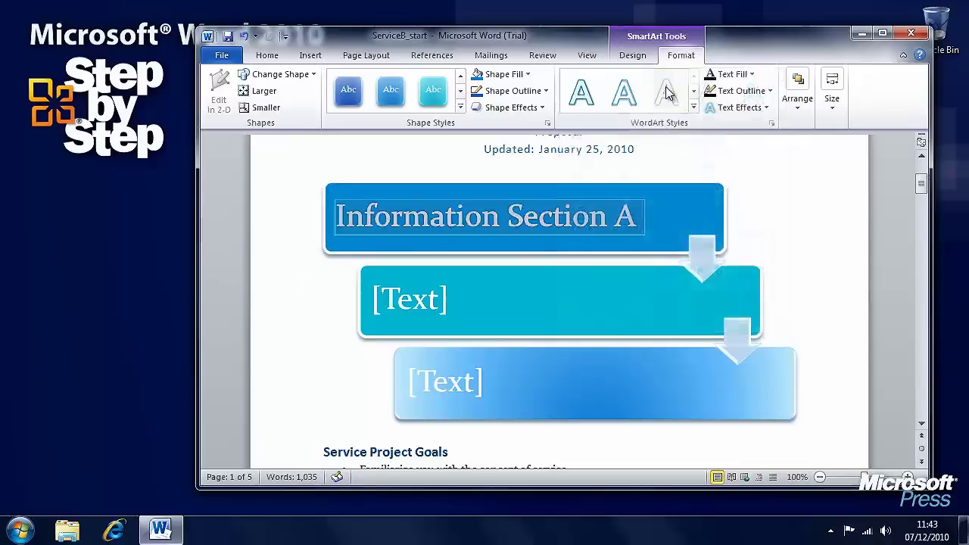
left_click(760, 110)
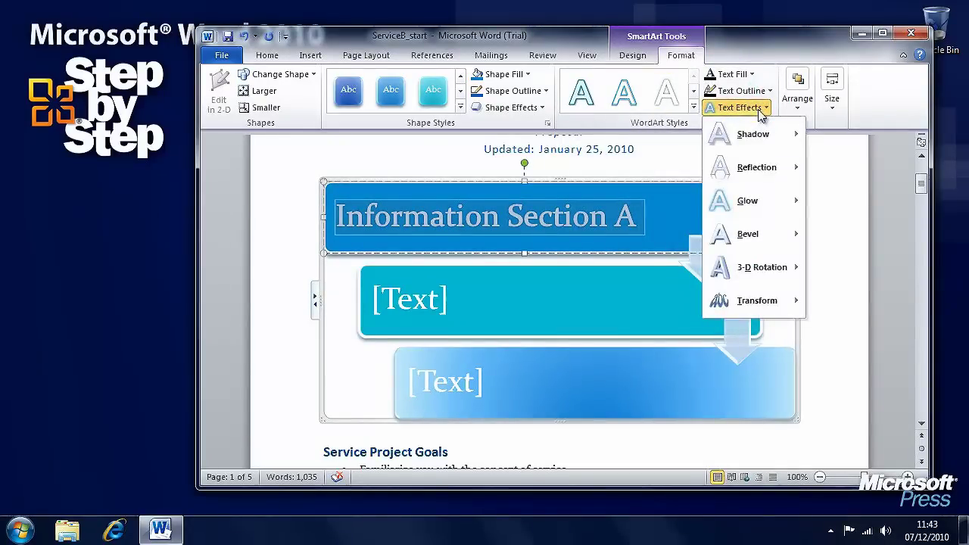
mouse_move(757, 167)
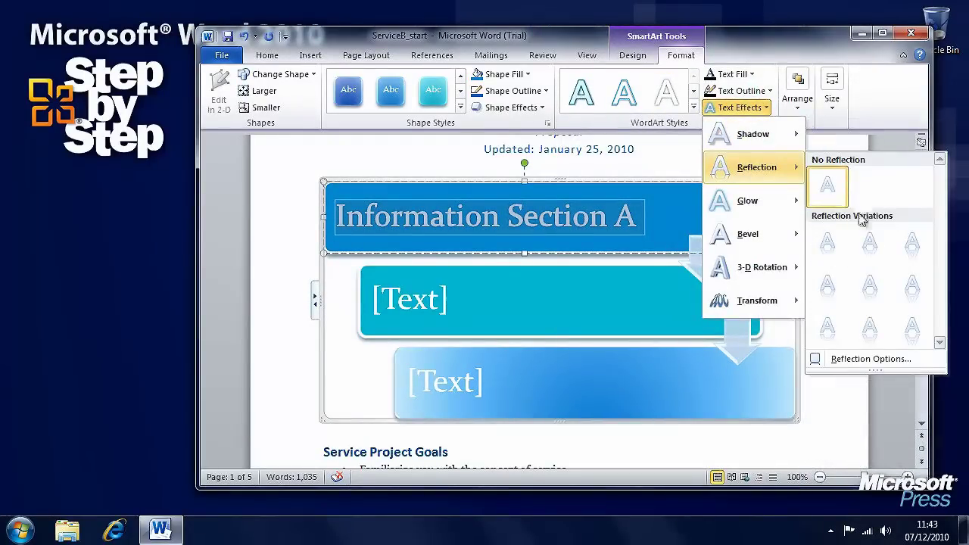
left_click(827, 244)
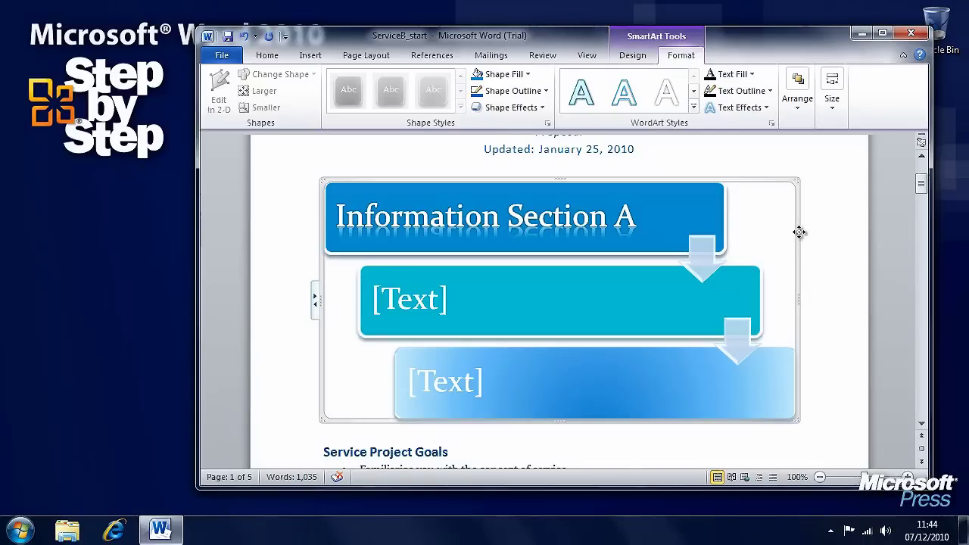
left_click(733, 284)
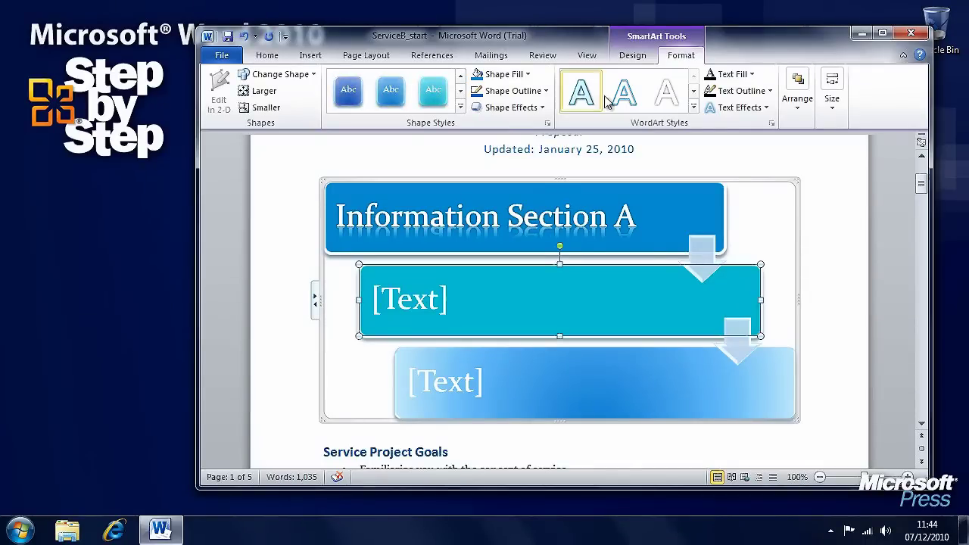
left_click(632, 55)
left_click(588, 109)
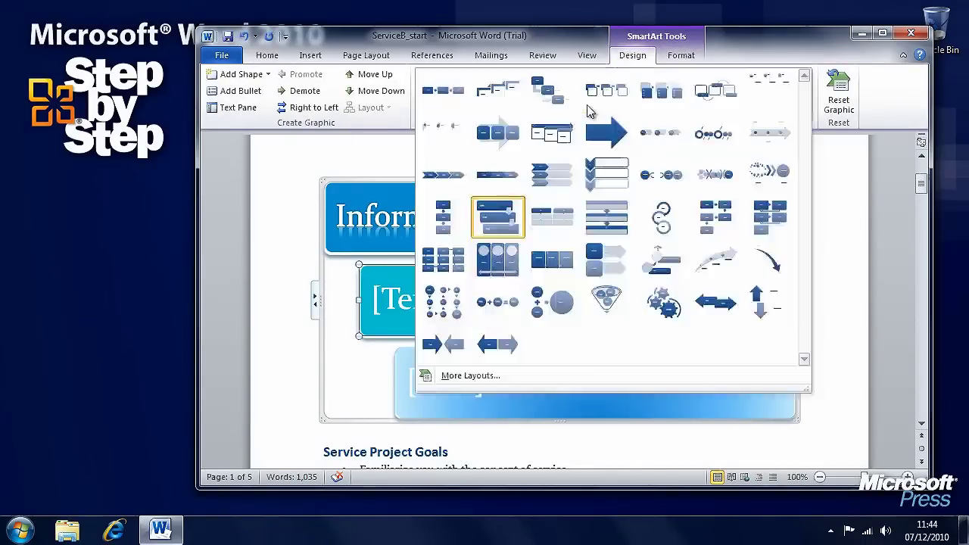
left_click(498, 91)
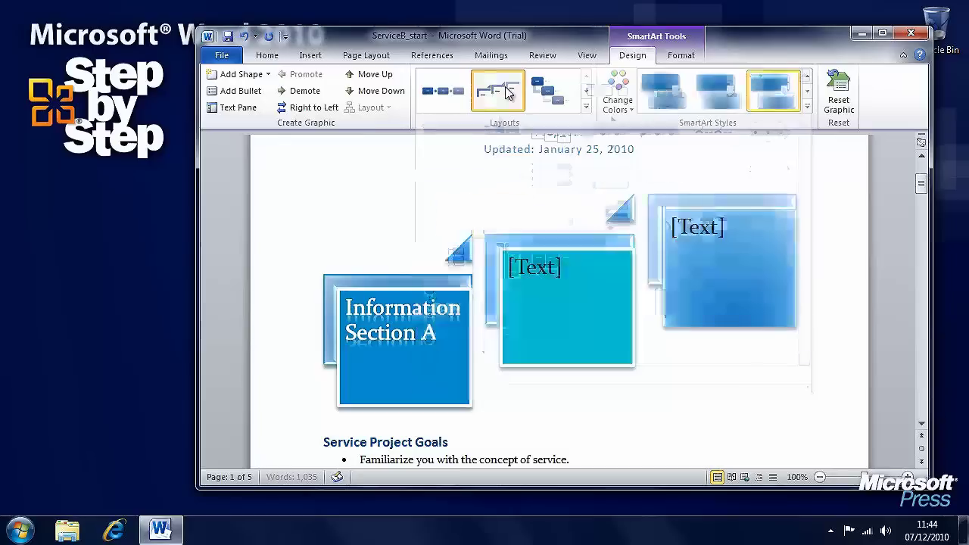
Lower the teal middle box slightly, then move the small triangle above the right box down
left_click(569, 240)
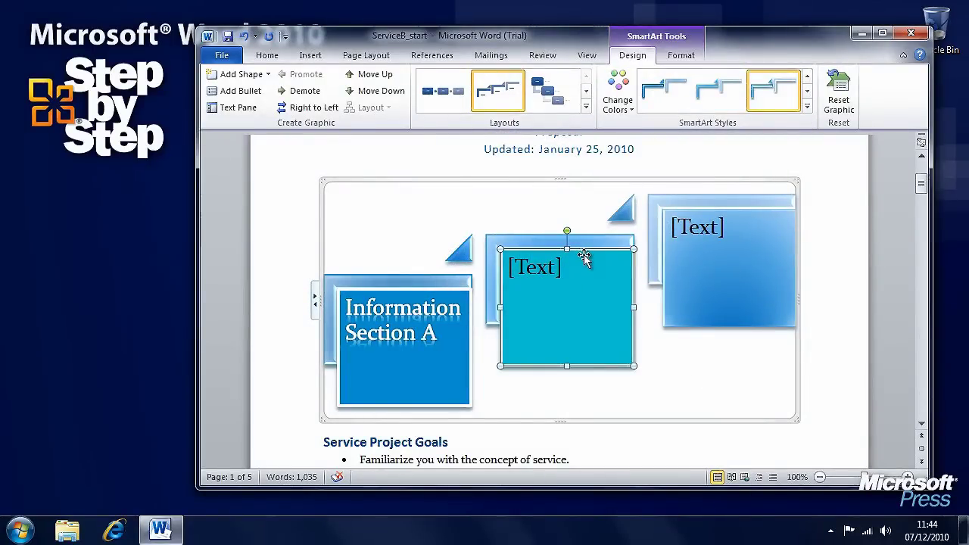
left_click_drag(586, 251, 587, 265)
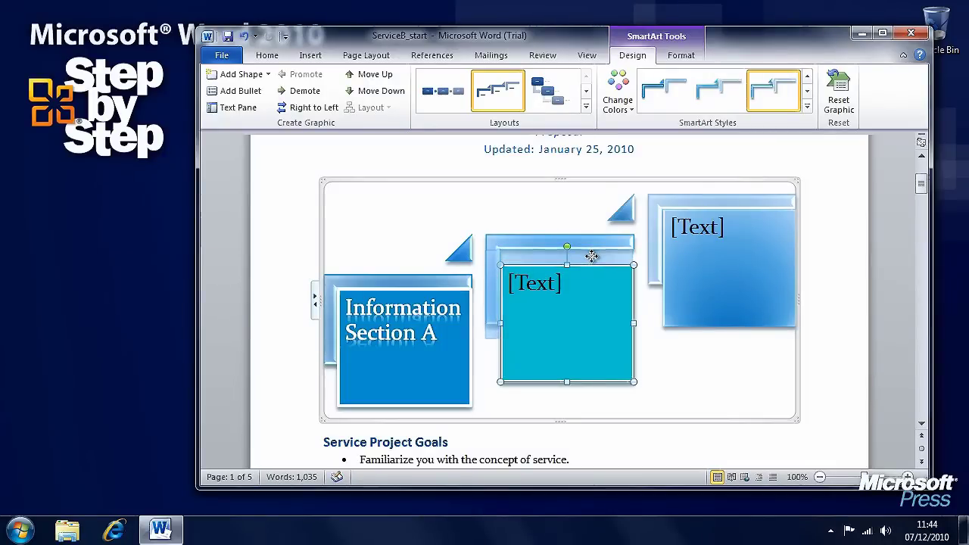
left_click(694, 352)
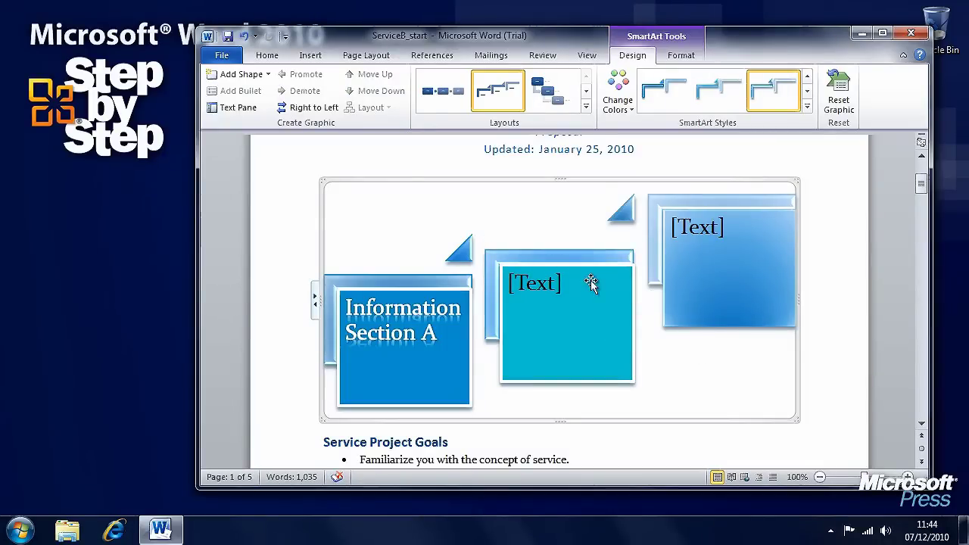
left_click(587, 269)
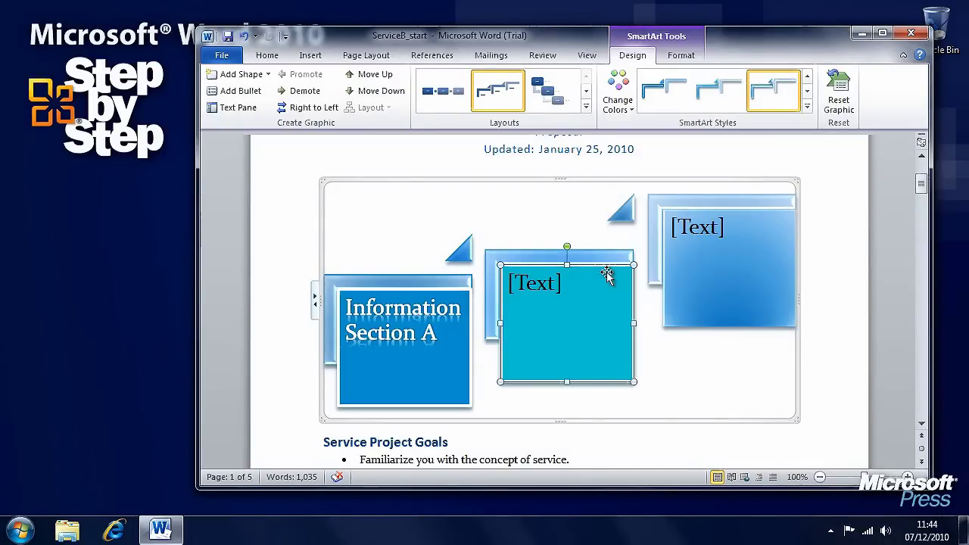
key("Down")
key("Down")
key("Down")
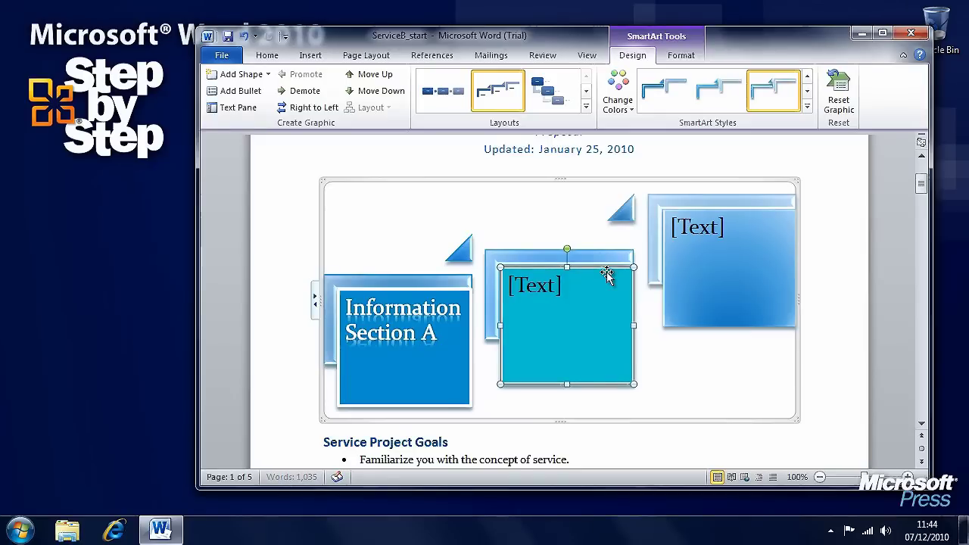
key("Up")
key("Up")
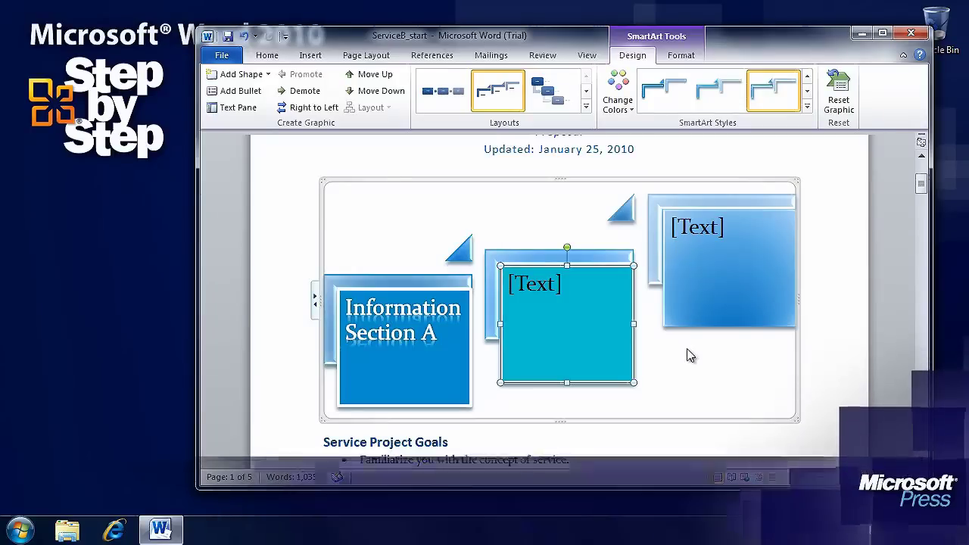
key("Down")
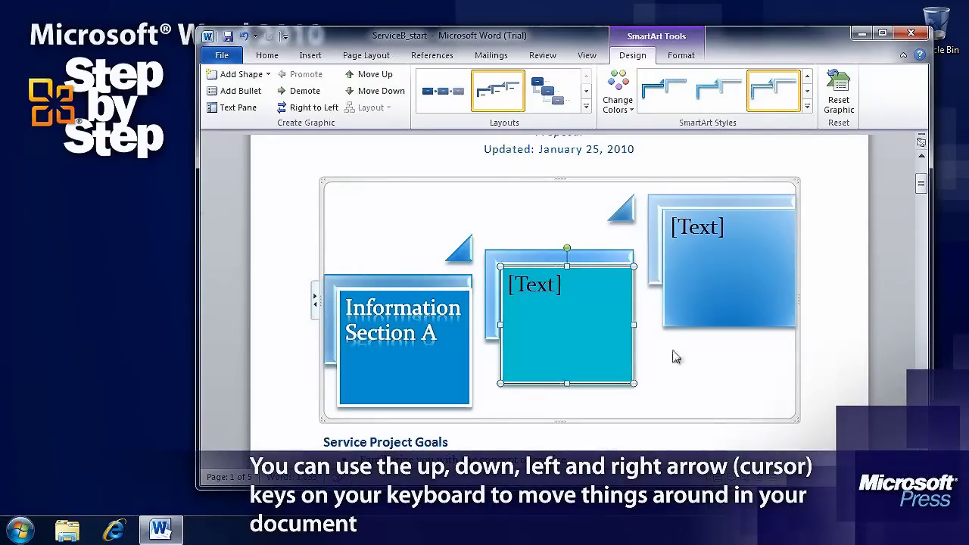
left_click(695, 371)
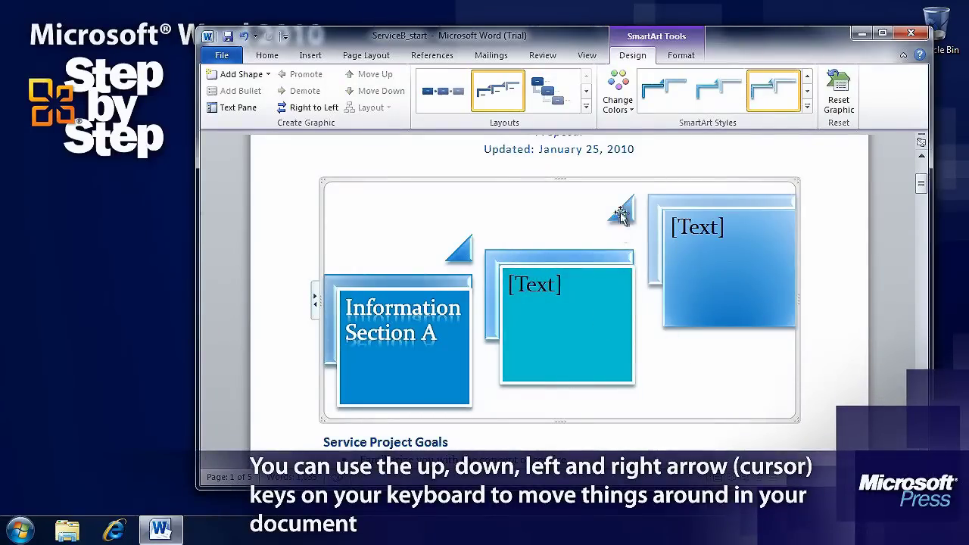
left_click_drag(621, 217, 625, 231)
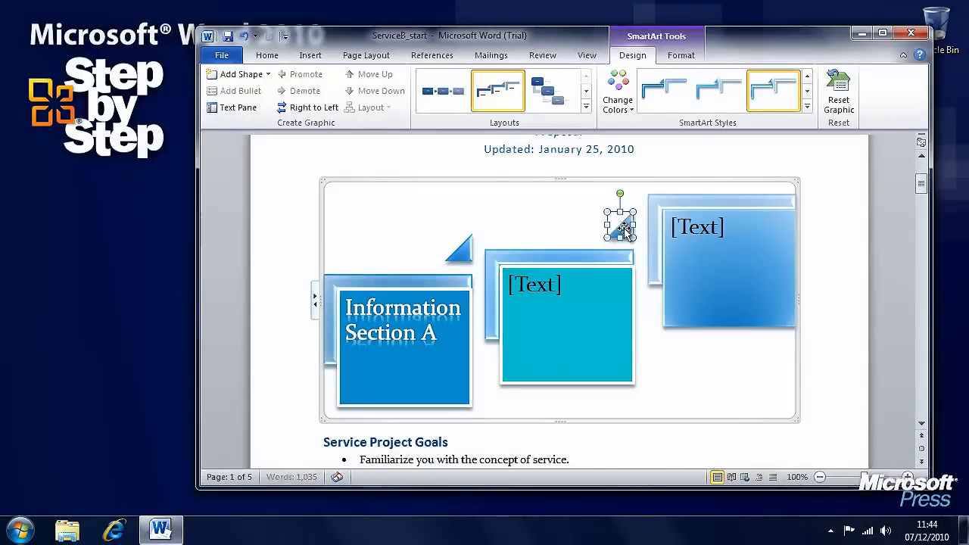
left_click(684, 372)
Caption the teal middle box 'Information Section B'
left_click(558, 295)
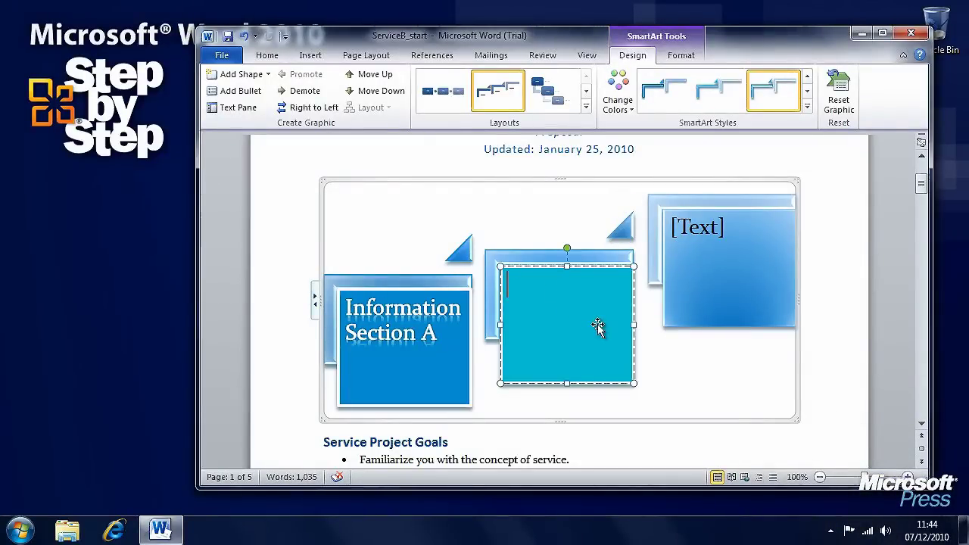
type("Information Section B")
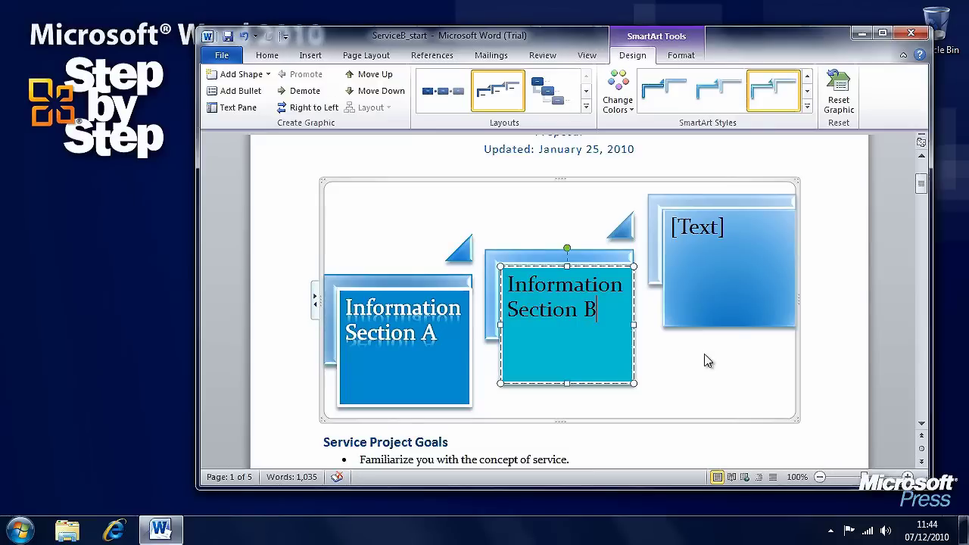
left_click(705, 361)
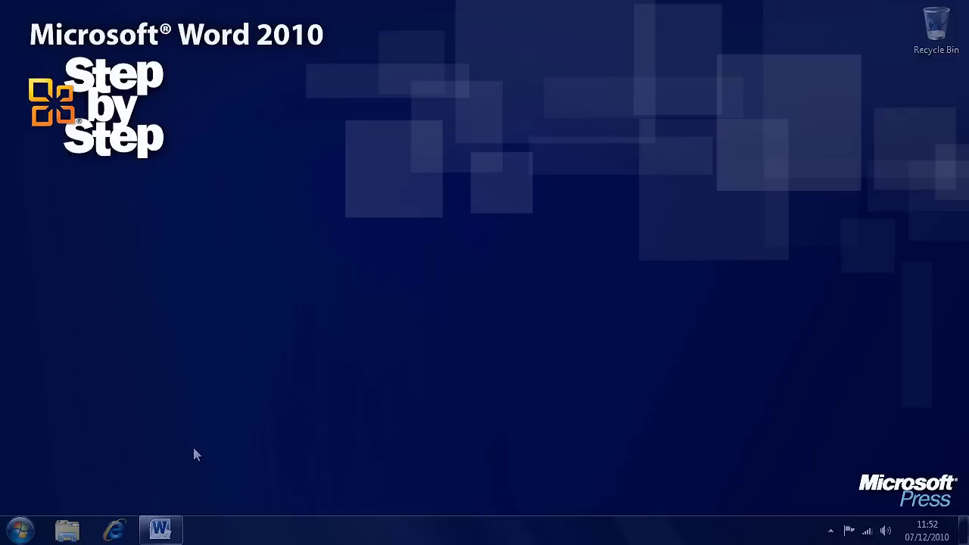
left_click(160, 530)
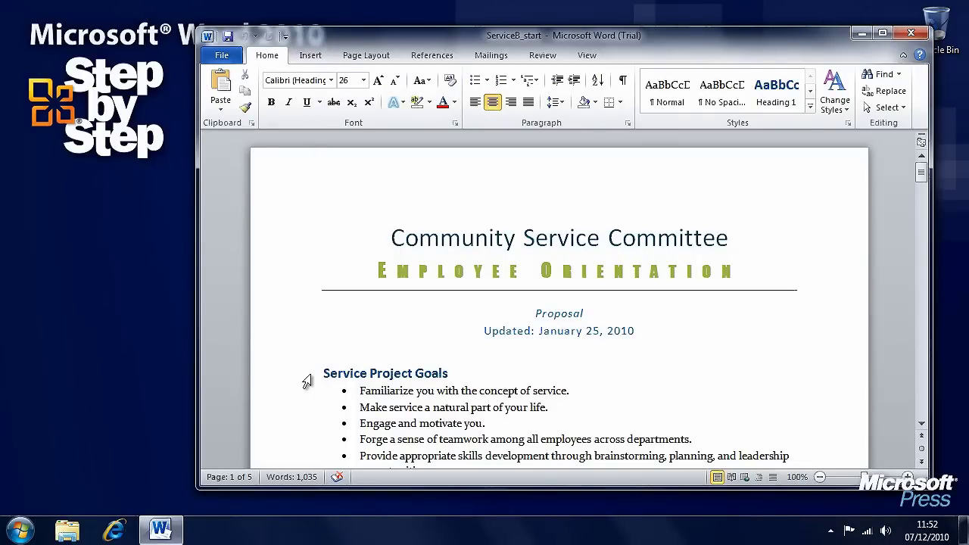
Scroll to page 2 and place the cursor before the Questions for Department Reps heading
scroll(308, 383, "down", 4)
scroll(308, 383, "down", 2)
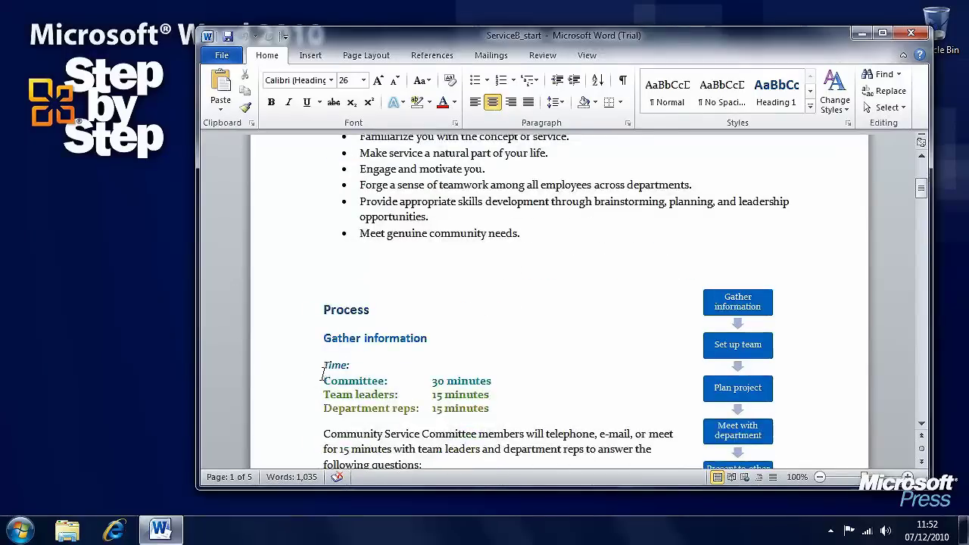
scroll(332, 311, "down", 10)
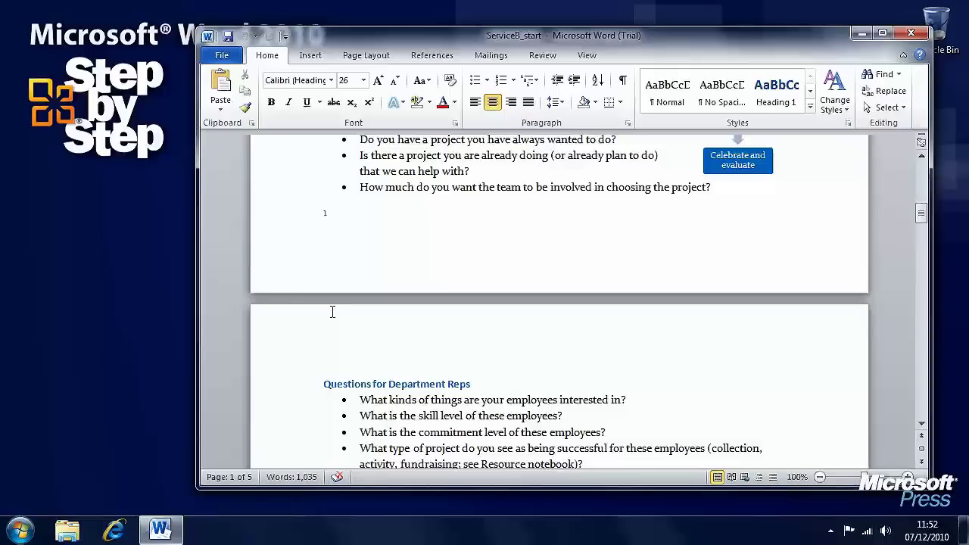
left_click(322, 384)
Open the SmartArt chooser's Picture category and preview several picture layouts
left_click(310, 56)
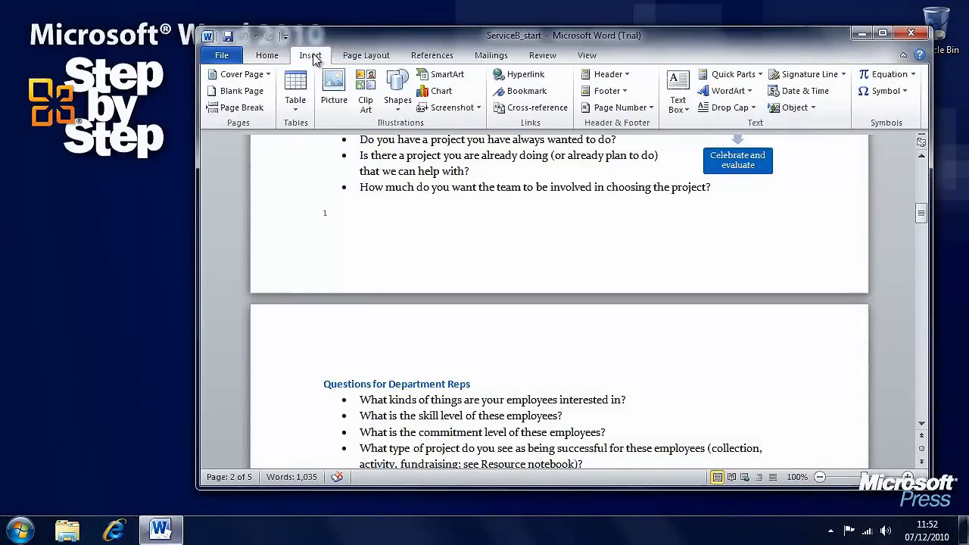
left_click(461, 80)
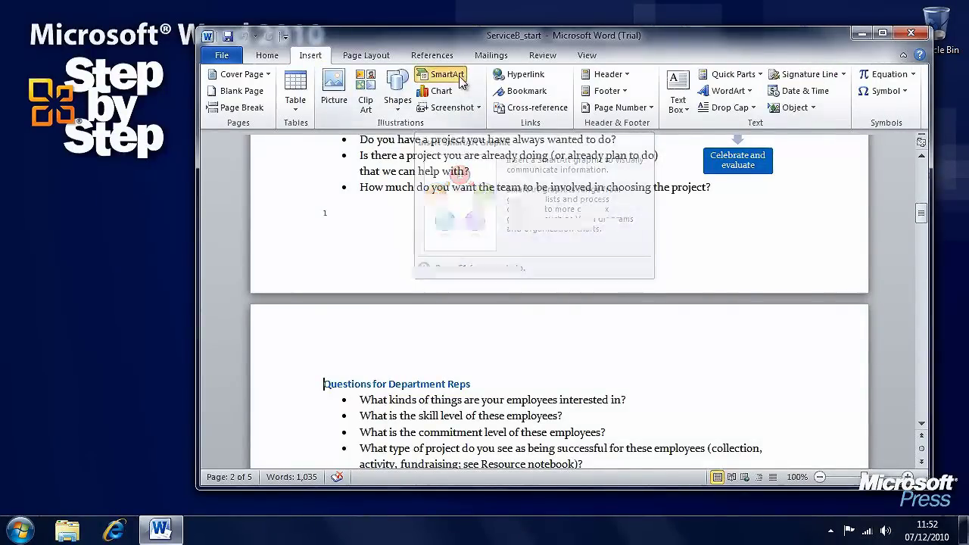
left_click(331, 303)
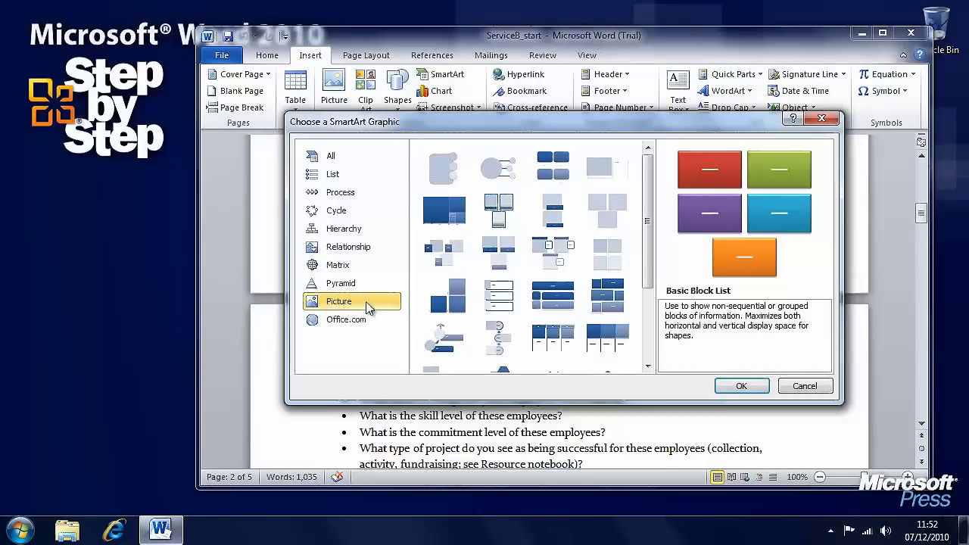
left_click(445, 212)
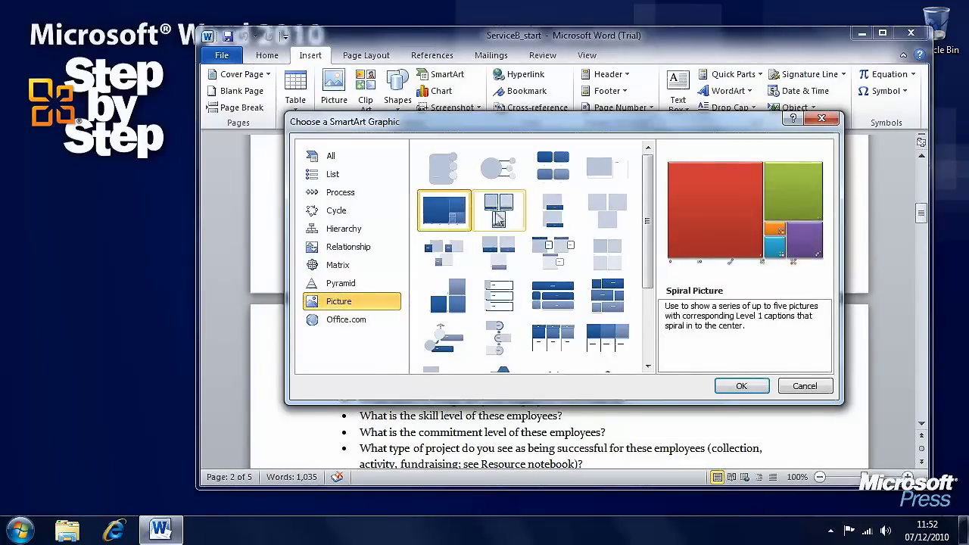
left_click(499, 212)
left_click(507, 256)
left_click(447, 296)
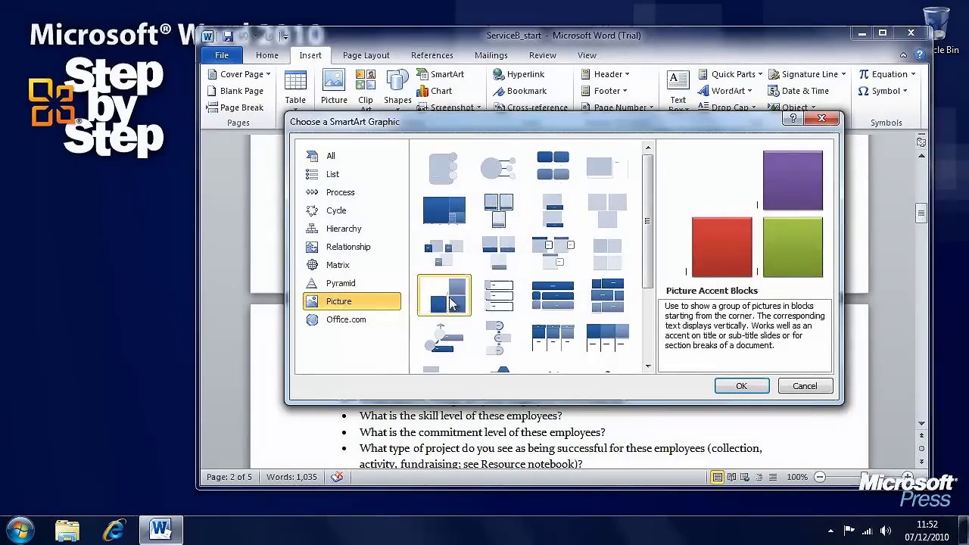
left_click(500, 338)
Choose the Accented Picture layout and insert it into the document
scroll(648, 303, "down", 3)
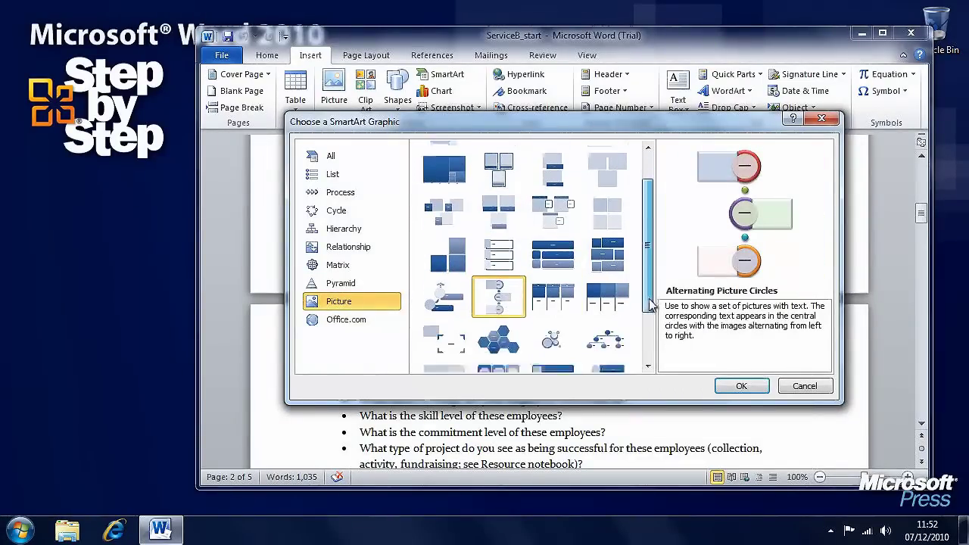
left_click(443, 303)
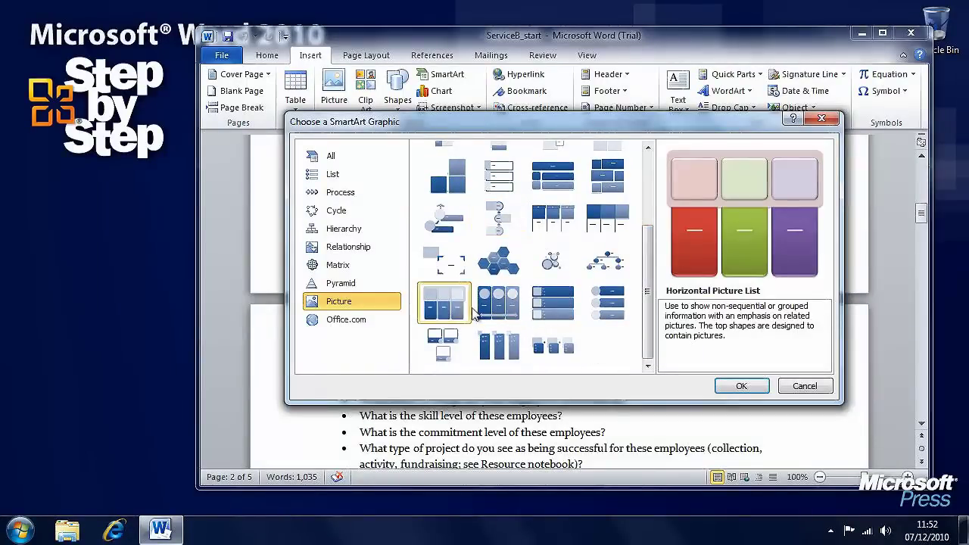
left_click(498, 302)
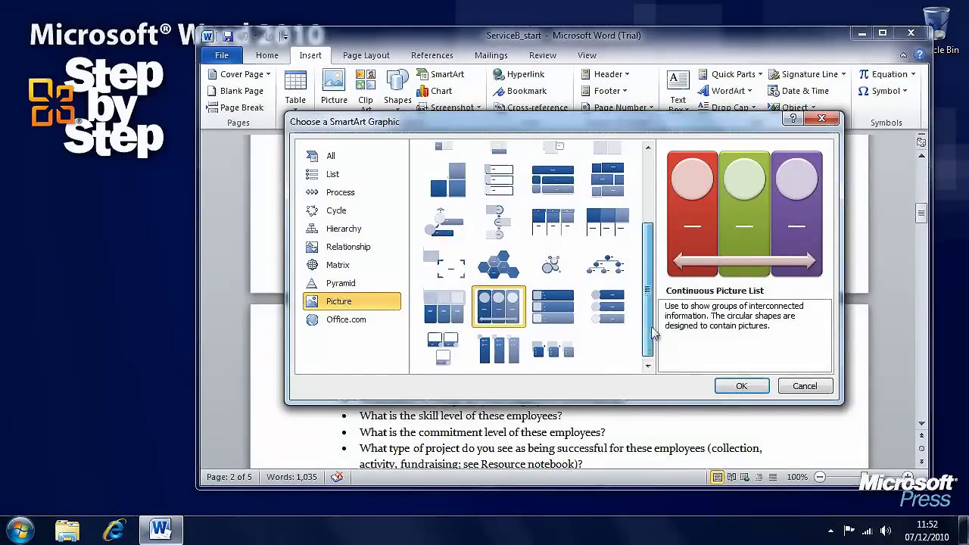
left_click_drag(648, 337, 659, 267)
left_click(451, 175)
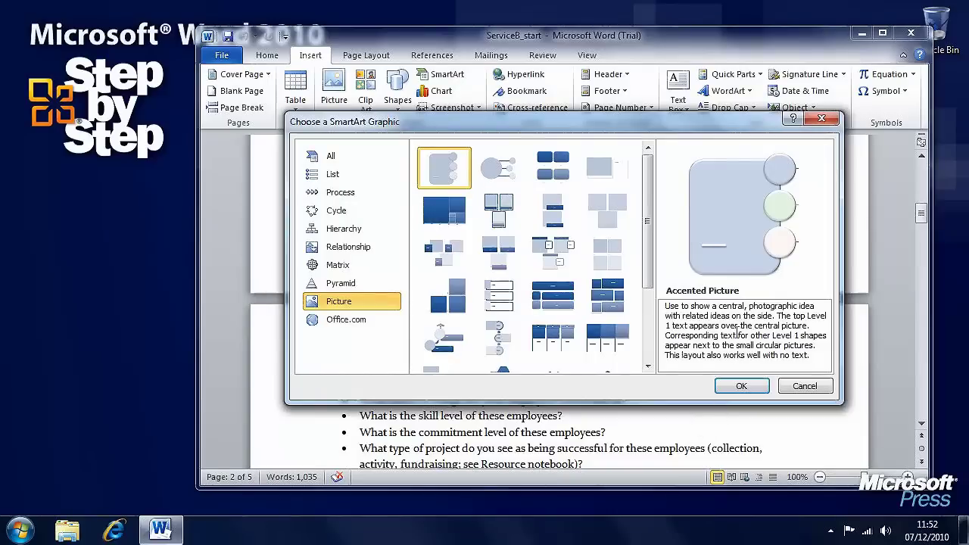
left_click(742, 387)
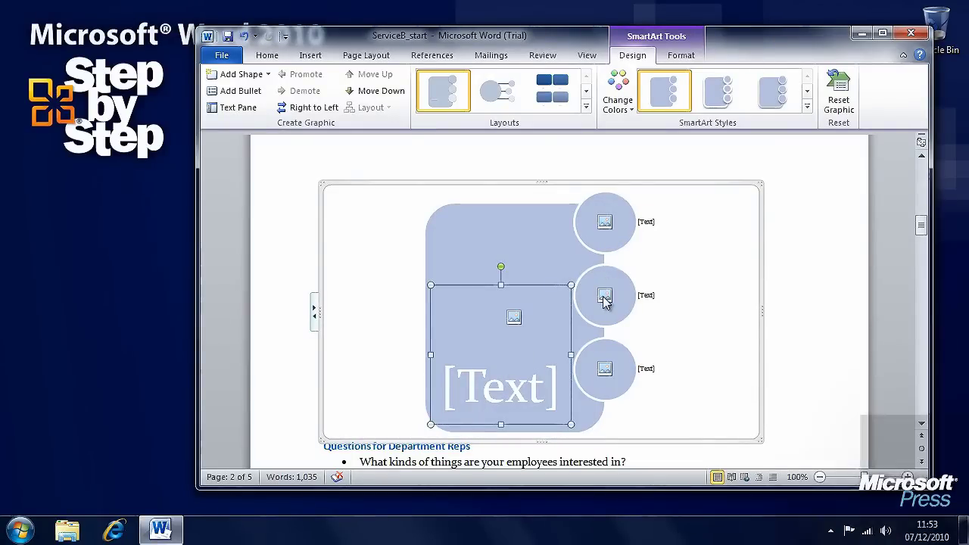
Fill the large shape with the Park photo from Chapter07 and the top circle with Garden
double_click(514, 318)
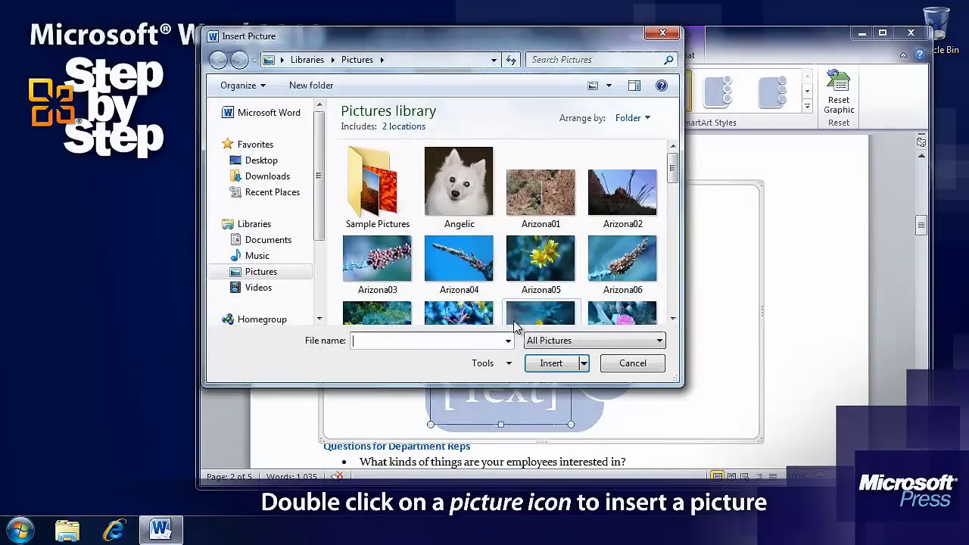
left_click(273, 241)
double_click(385, 298)
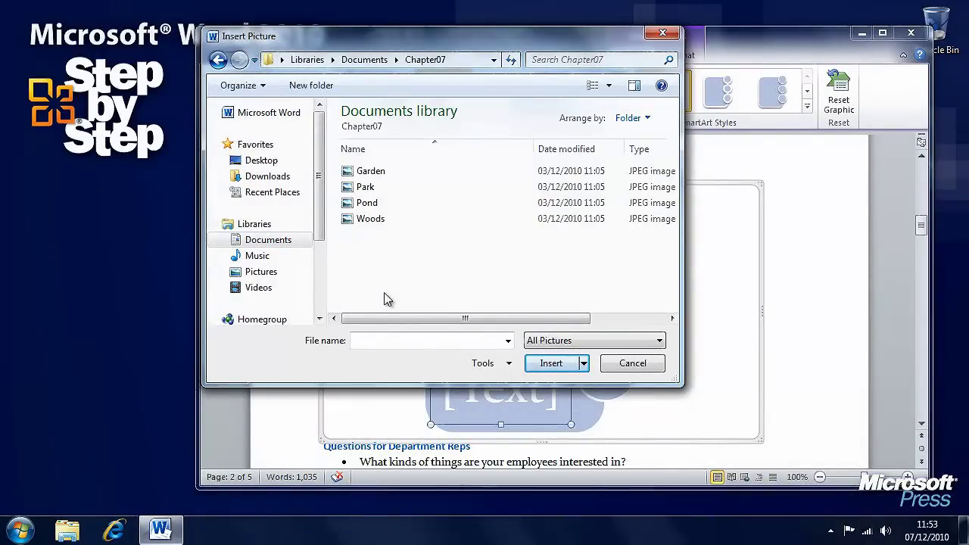
double_click(371, 190)
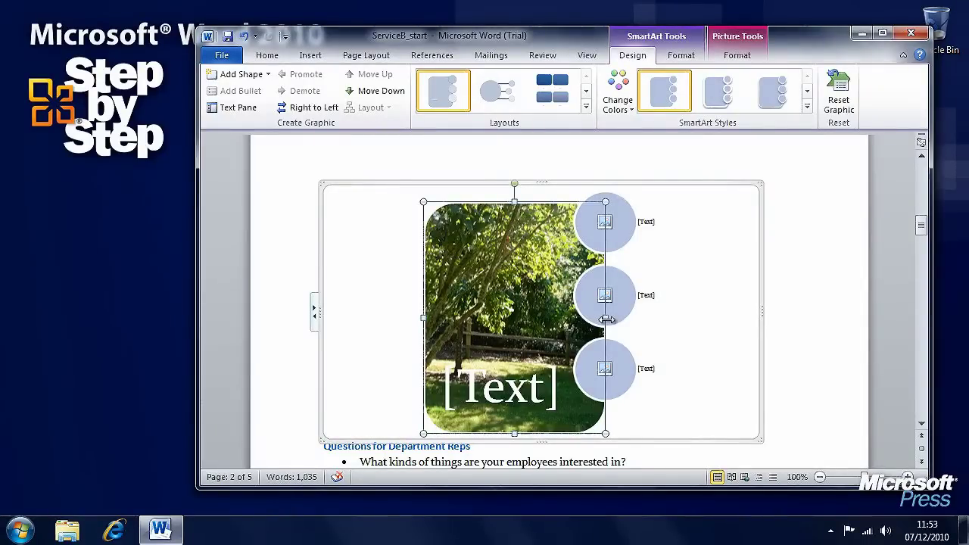
left_click(609, 223)
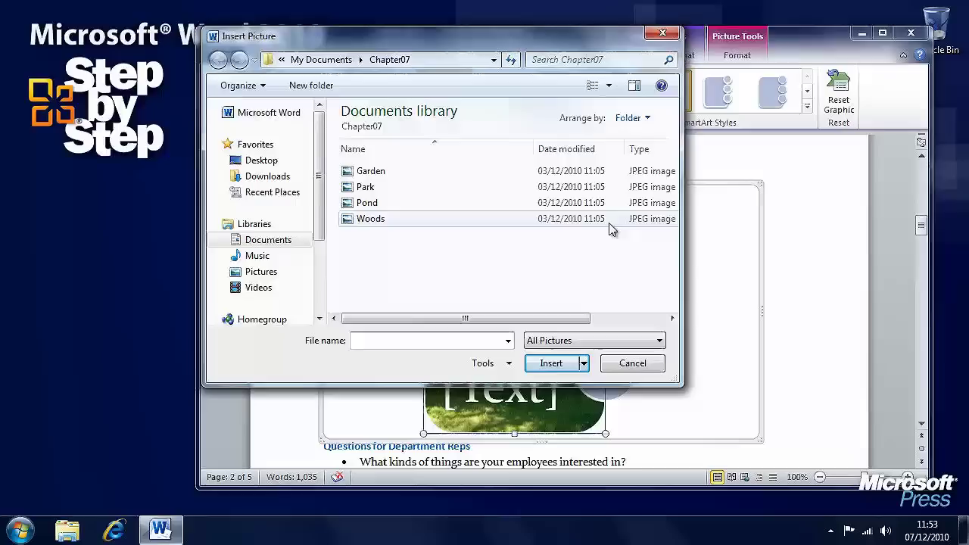
double_click(392, 170)
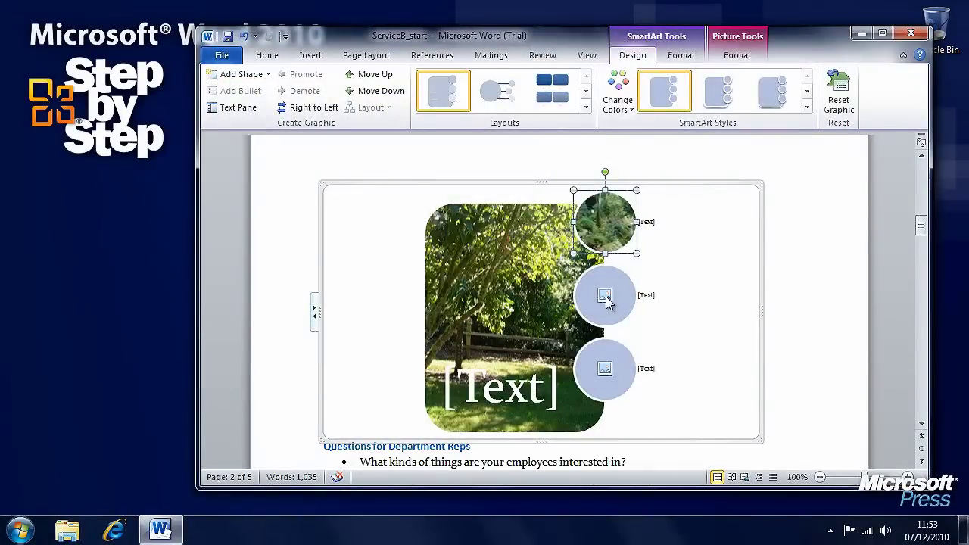
Fill the second and third circles with the Pond and Woods photos
left_click(605, 297)
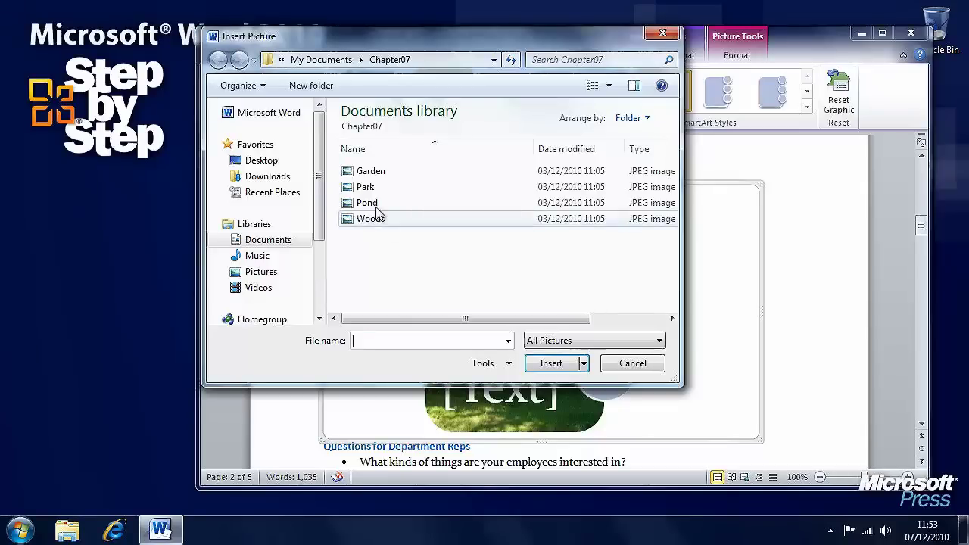
double_click(376, 205)
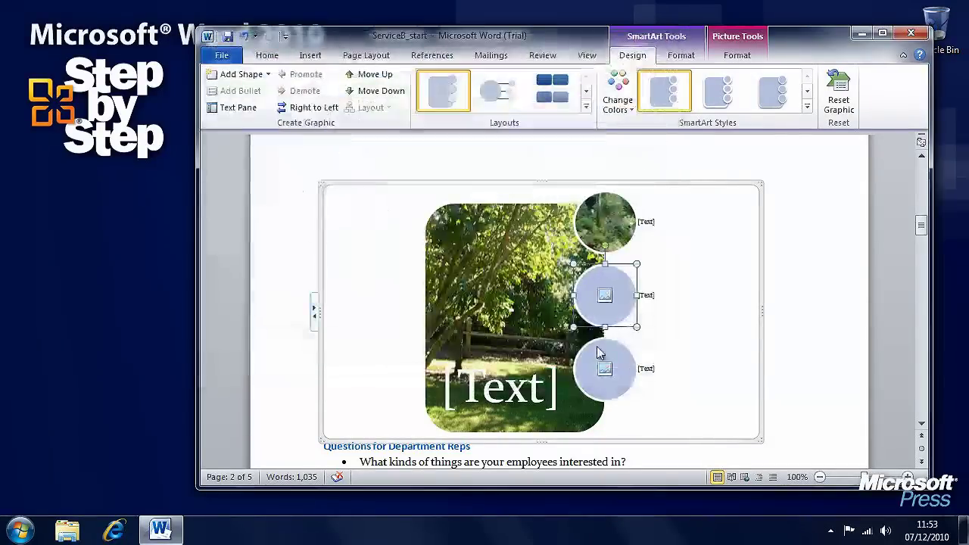
left_click(606, 370)
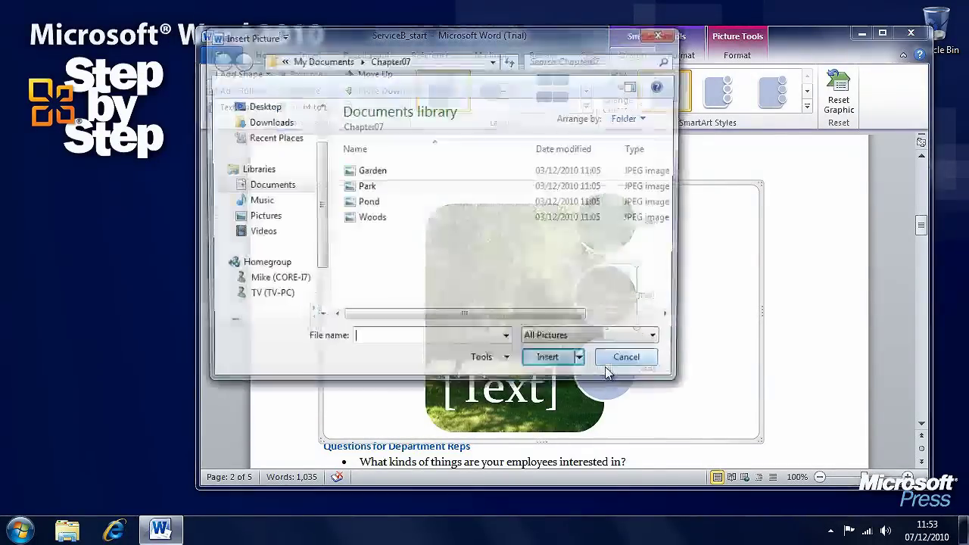
double_click(371, 219)
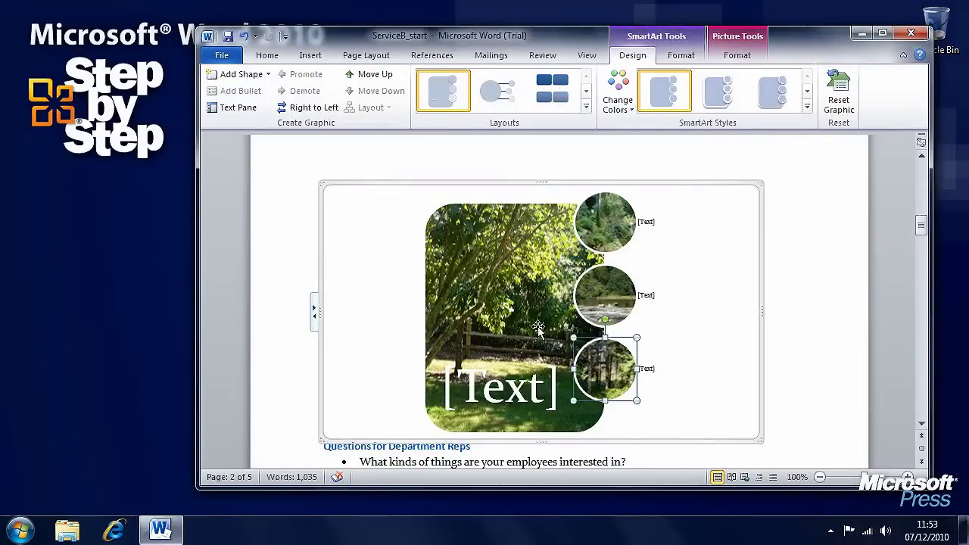
Caption the large photo 'Park' and widen it on both sides
left_click(512, 383)
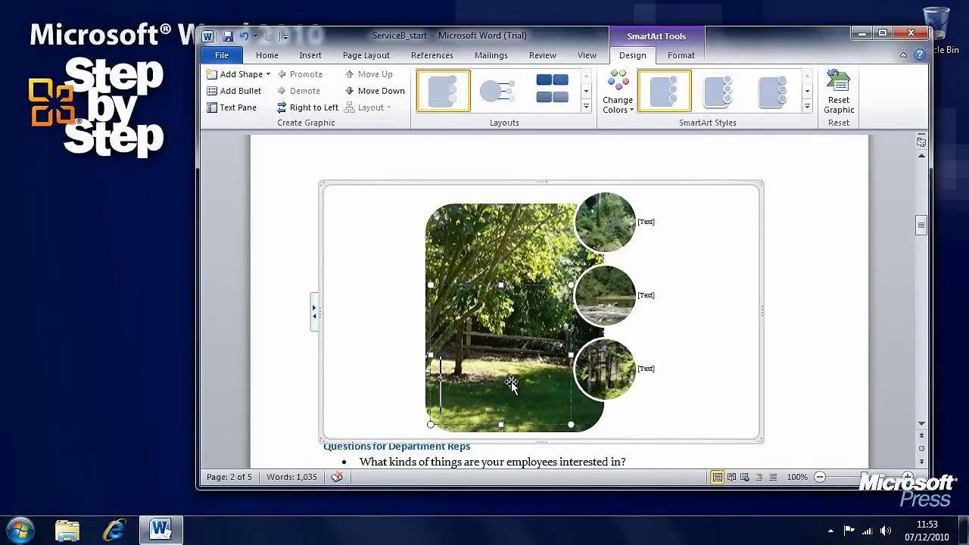
type("P")
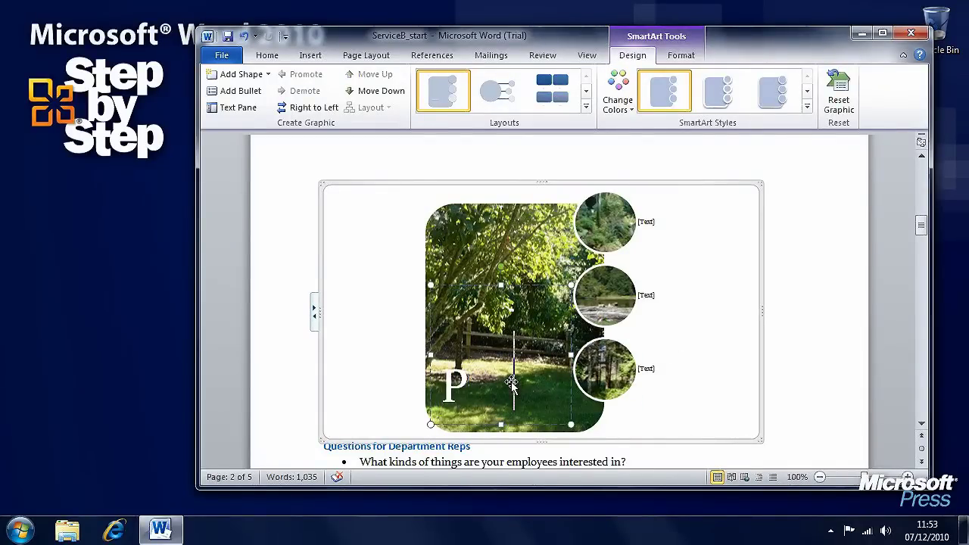
type("ark")
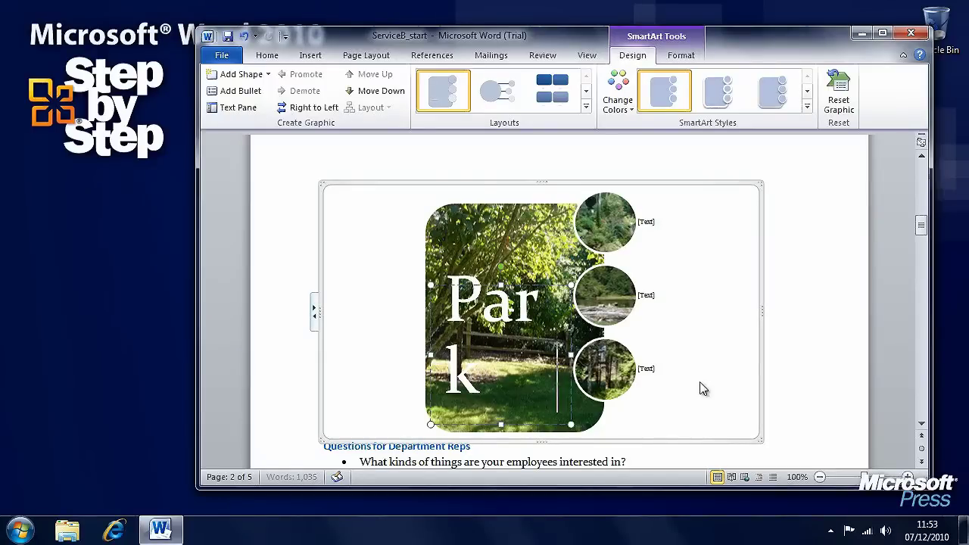
left_click(426, 318)
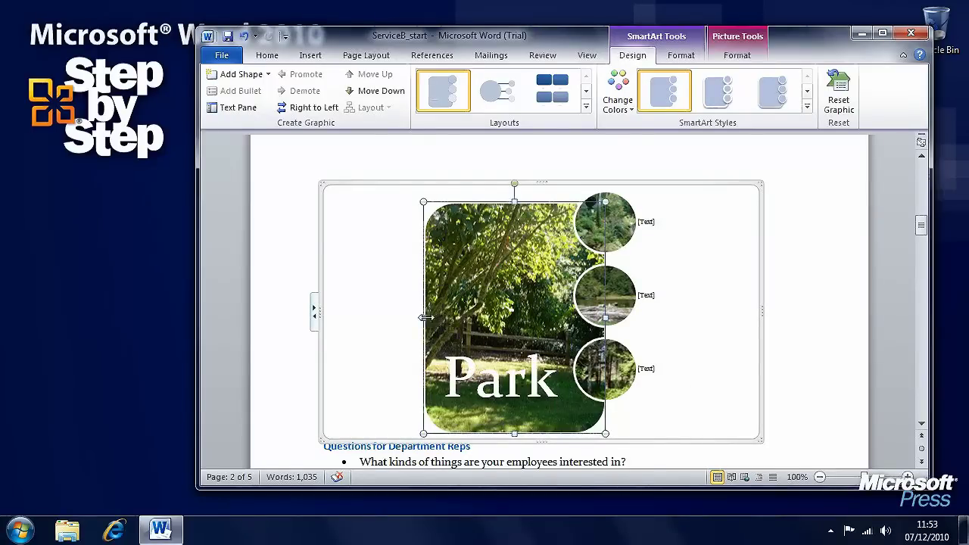
left_click_drag(426, 318, 383, 324)
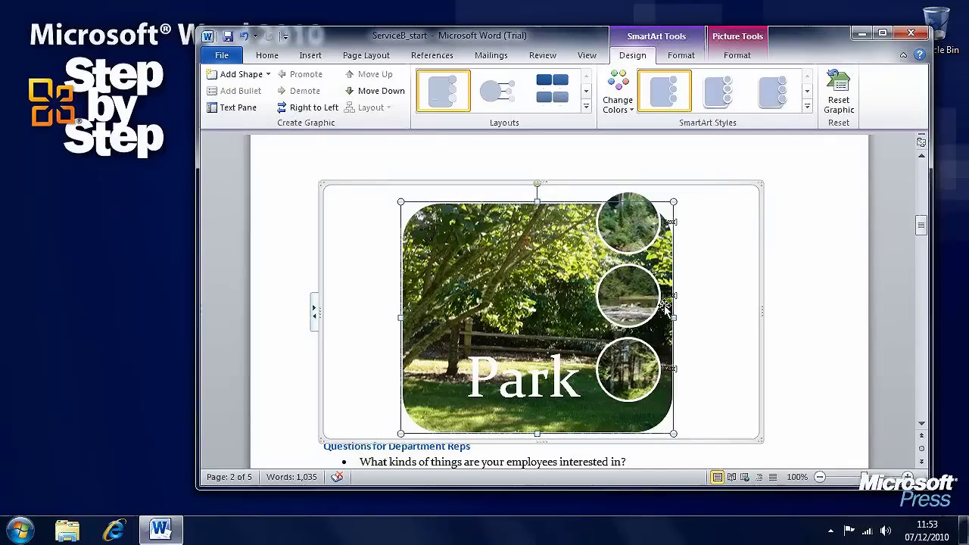
left_click_drag(674, 318, 712, 318)
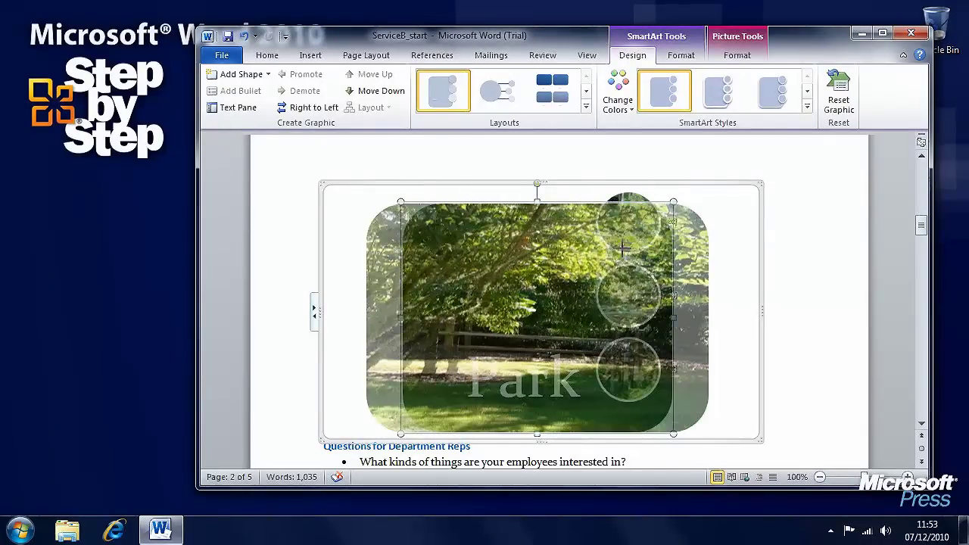
Move the three small circles to the right
left_click_drag(622, 225, 695, 227)
left_click_drag(647, 297, 716, 295)
left_click_drag(638, 368, 704, 369)
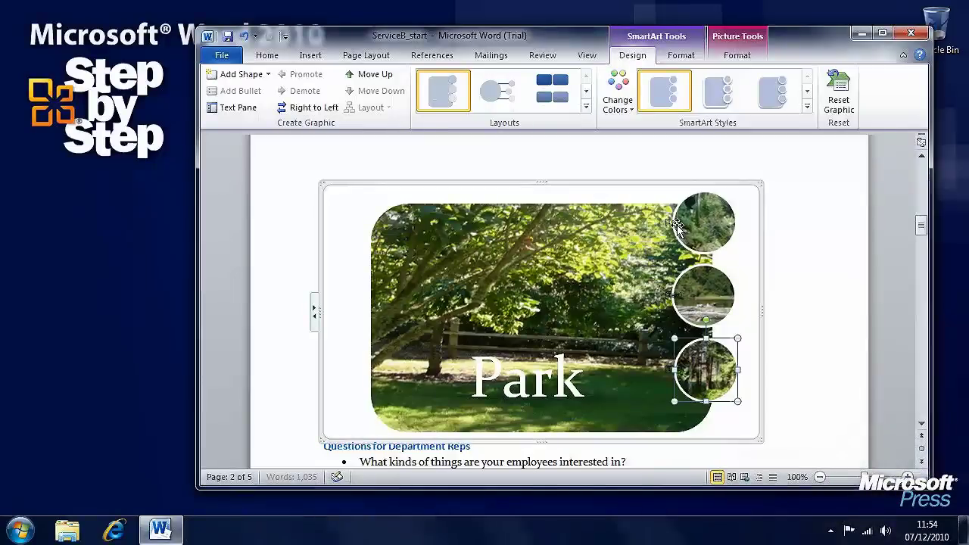
Label the top circle 'Garden', shifting its text box right, and select the label text
left_click(676, 223)
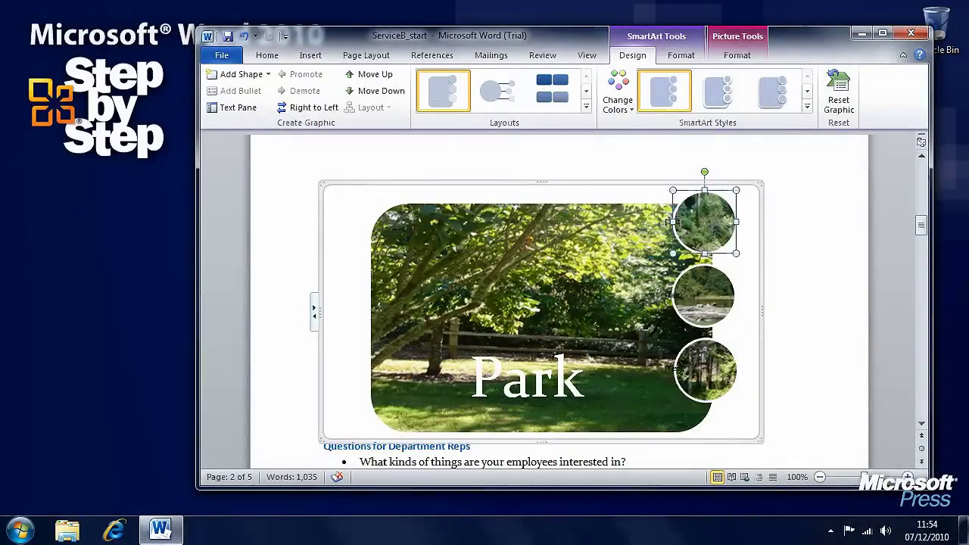
left_click(672, 223)
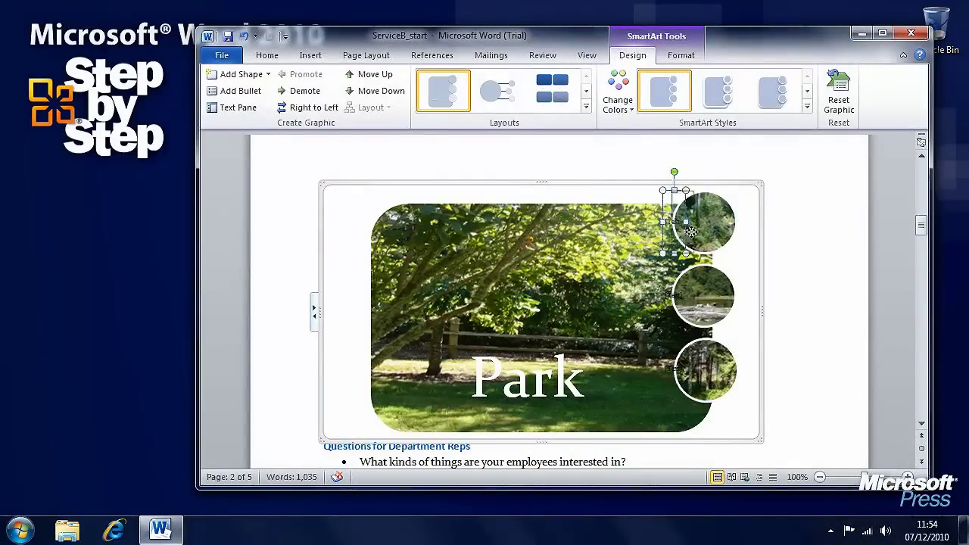
left_click_drag(691, 231, 754, 239)
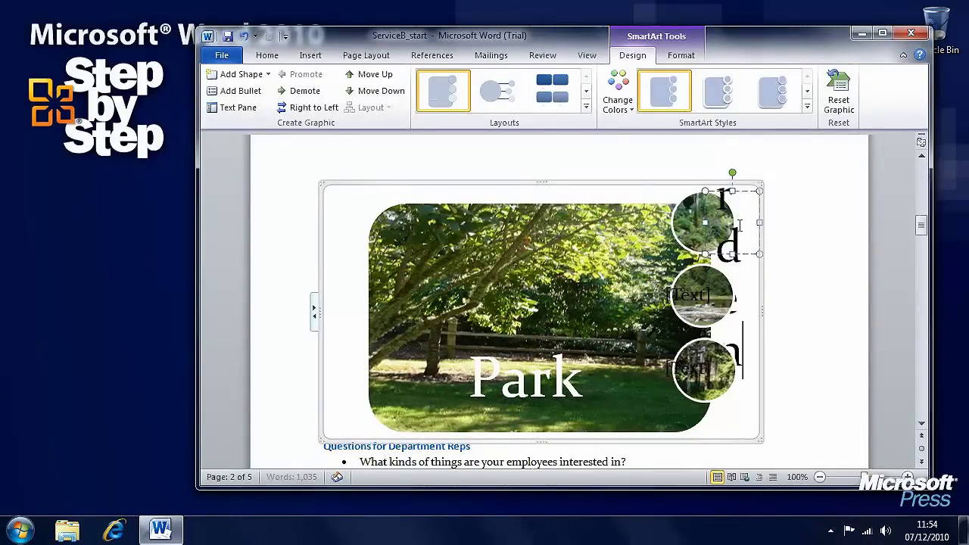
left_click(694, 295)
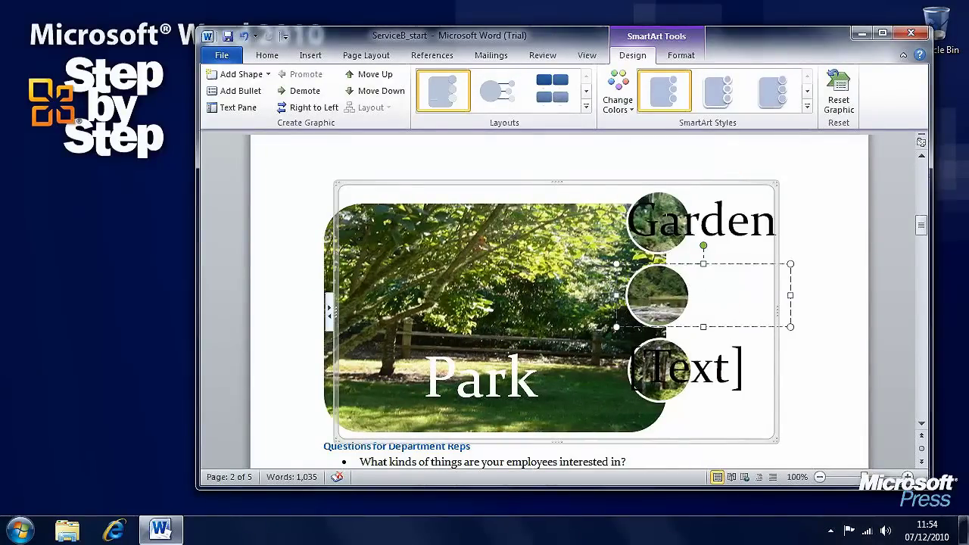
left_click(657, 220)
left_click_drag(657, 219, 787, 221)
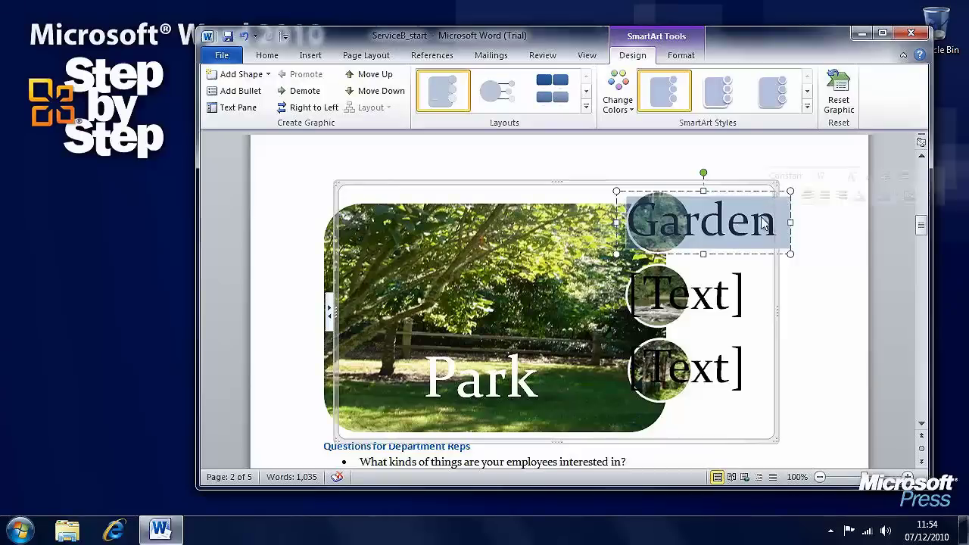
left_click(259, 57)
Set the Garden label to 10 point and try shifting the middle circle's text box right
left_click(364, 81)
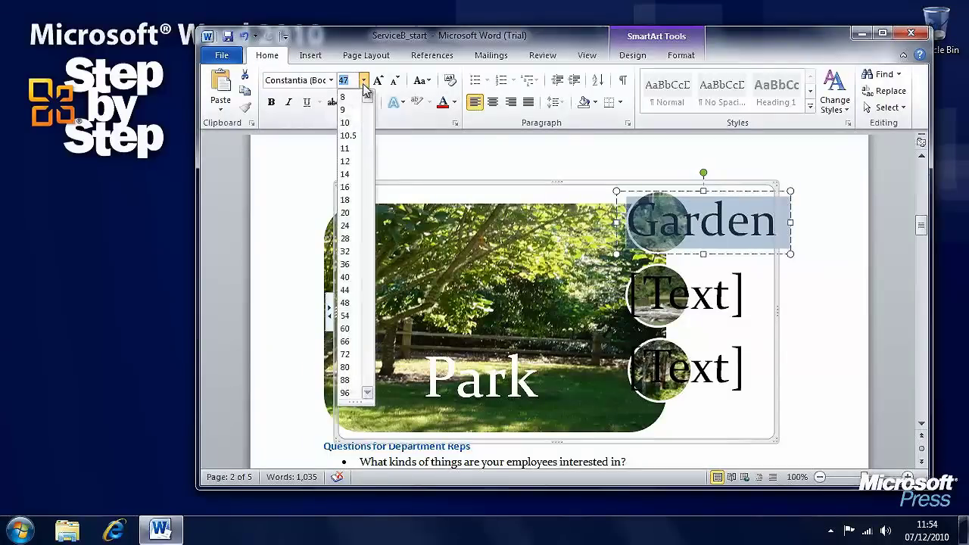
left_click(348, 128)
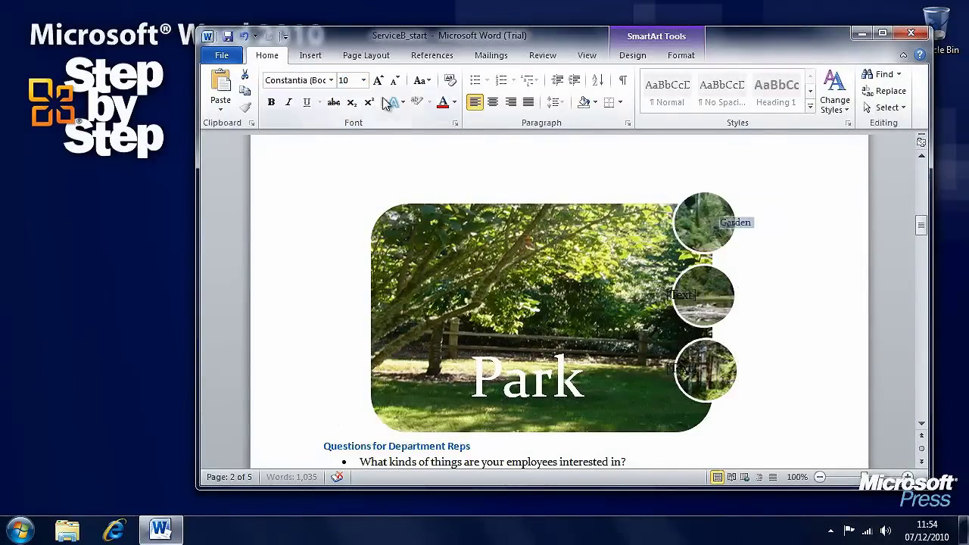
left_click(455, 103)
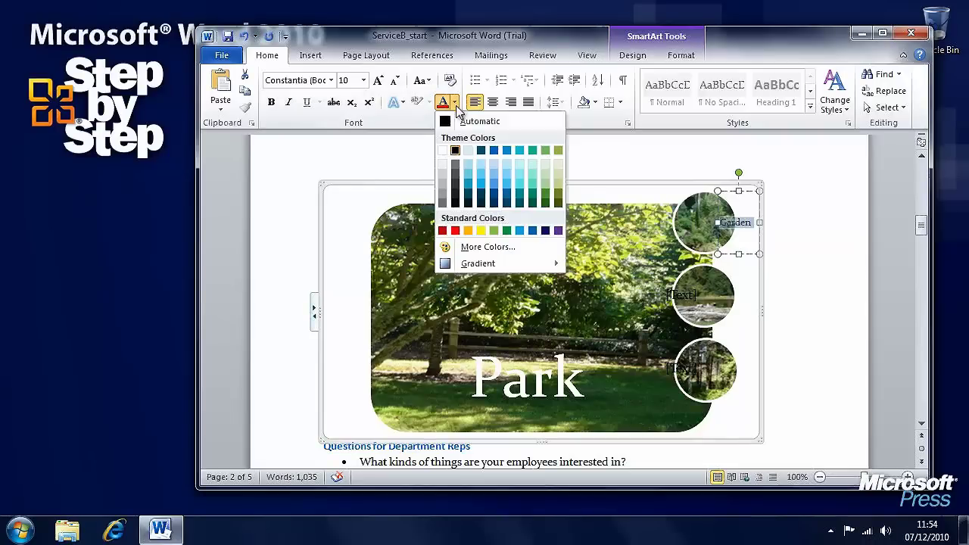
left_click(748, 298)
left_click(687, 299)
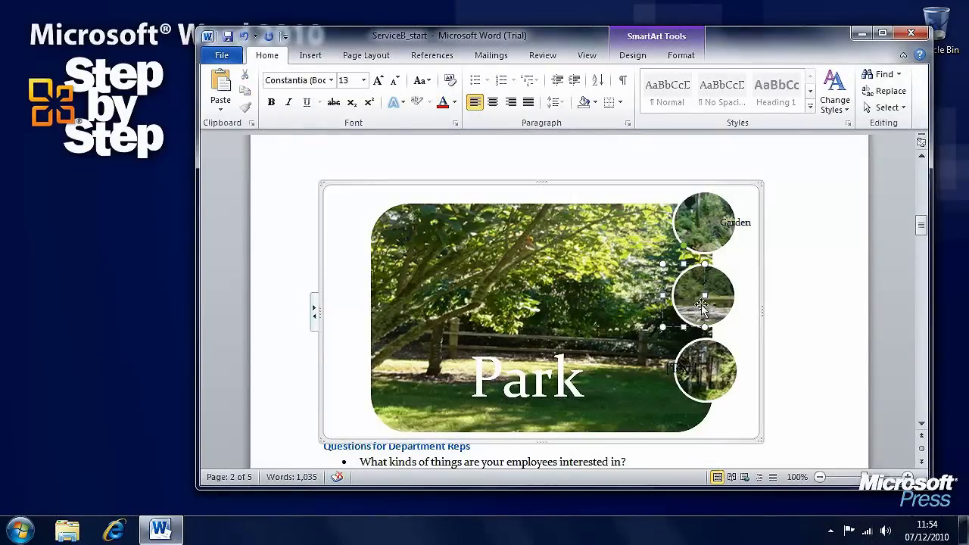
left_click_drag(703, 307, 755, 315)
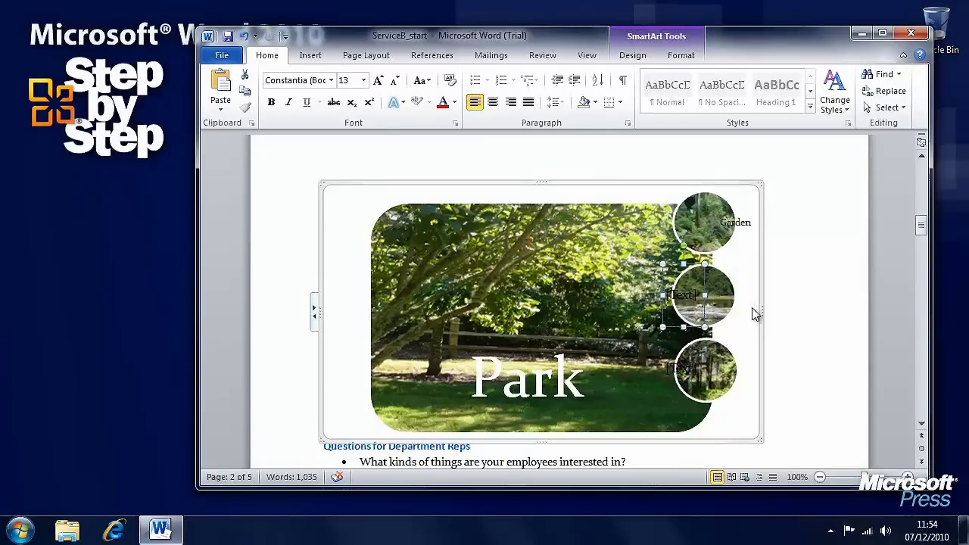
Nudge the Park caption box slightly to the left
left_click(520, 390)
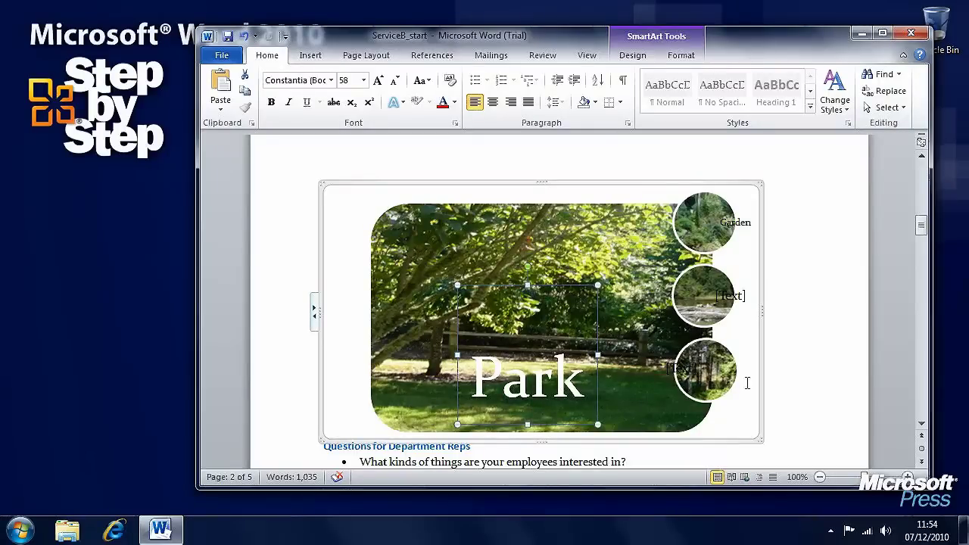
key("Left")
key("Left")
key("Left")
key("Left")
key("Left")
key("Left")
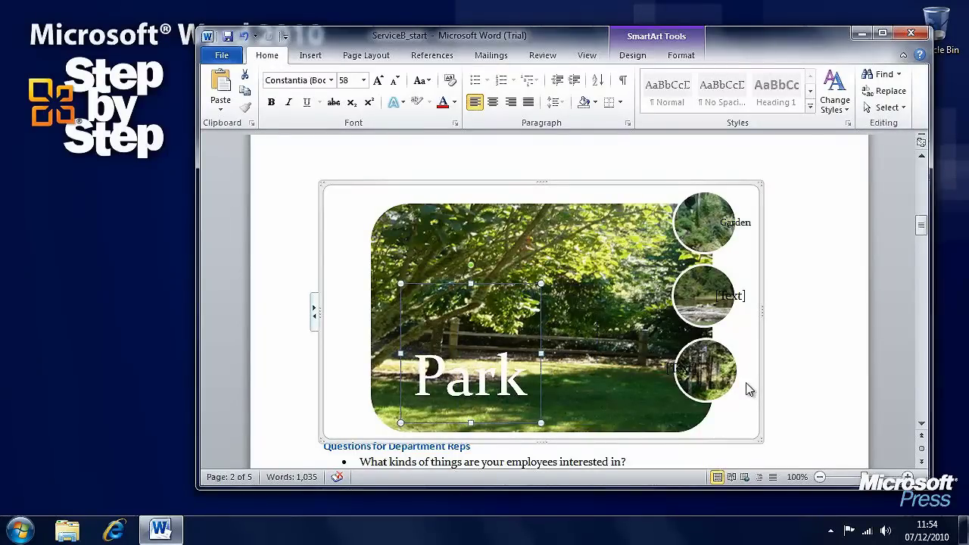
key("Escape")
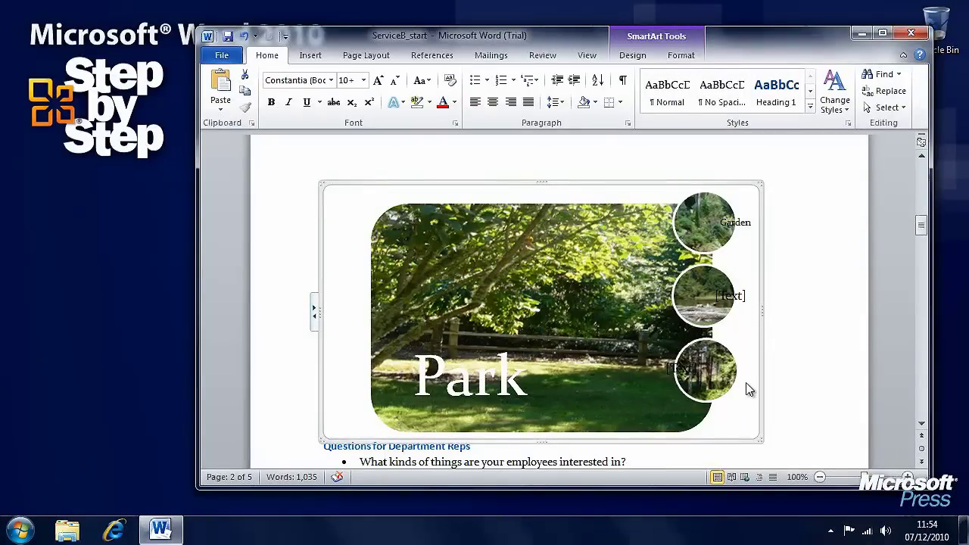
left_click(315, 312)
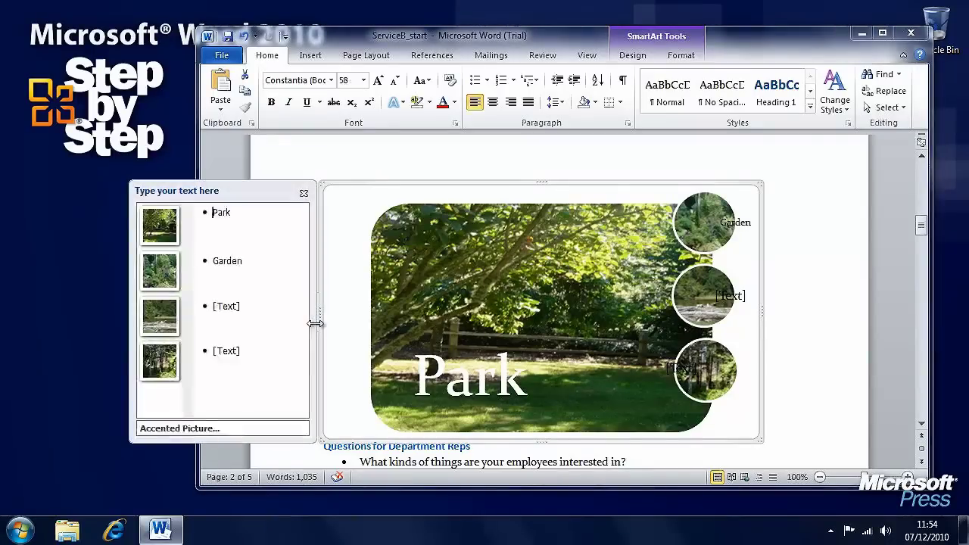
Enter 'Pond' and 'Woods' as the third and fourth circle labels in the text pane
left_click(233, 306)
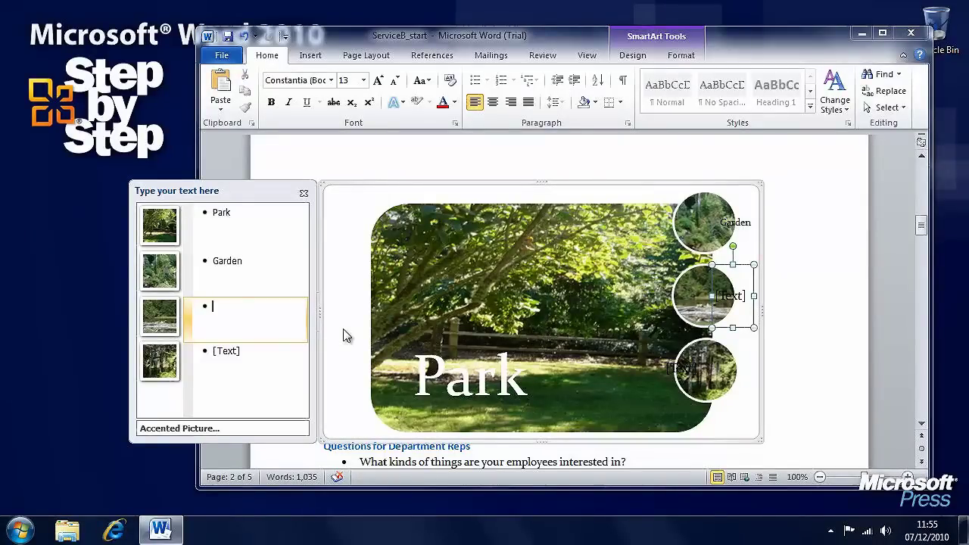
type("Pond")
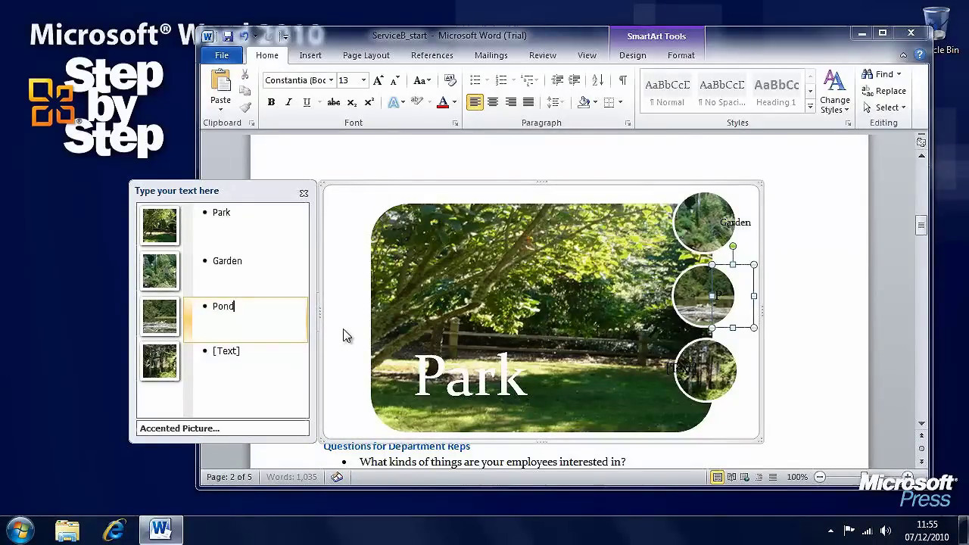
left_click(232, 356)
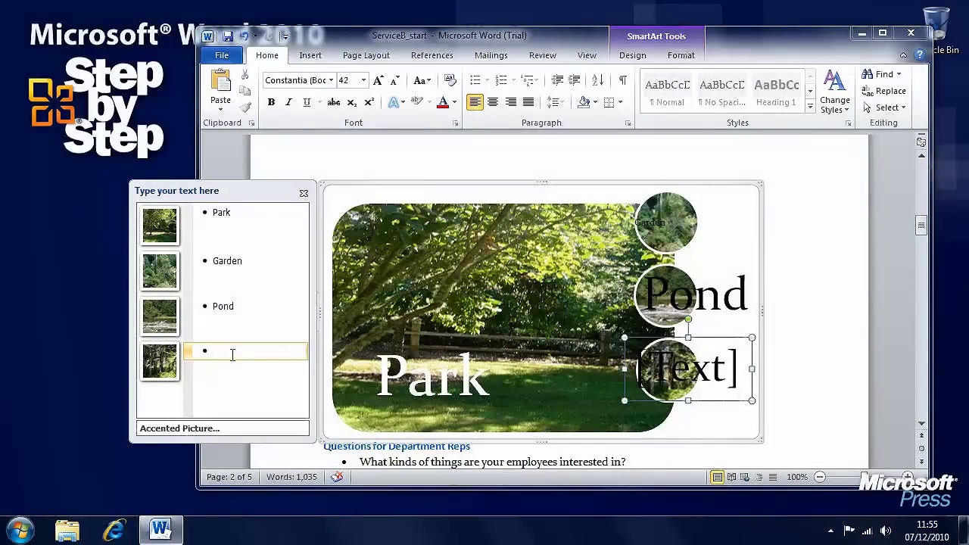
type("Woods")
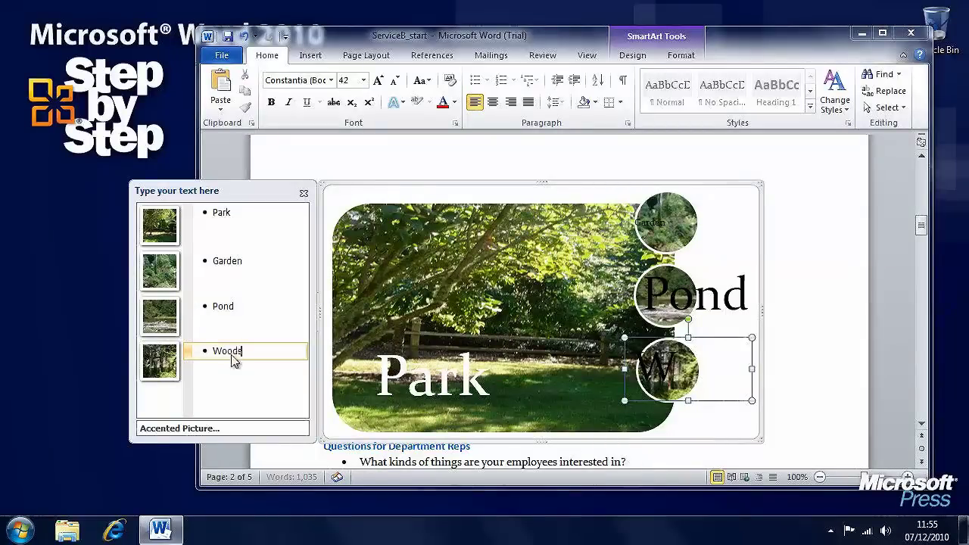
left_click(713, 309)
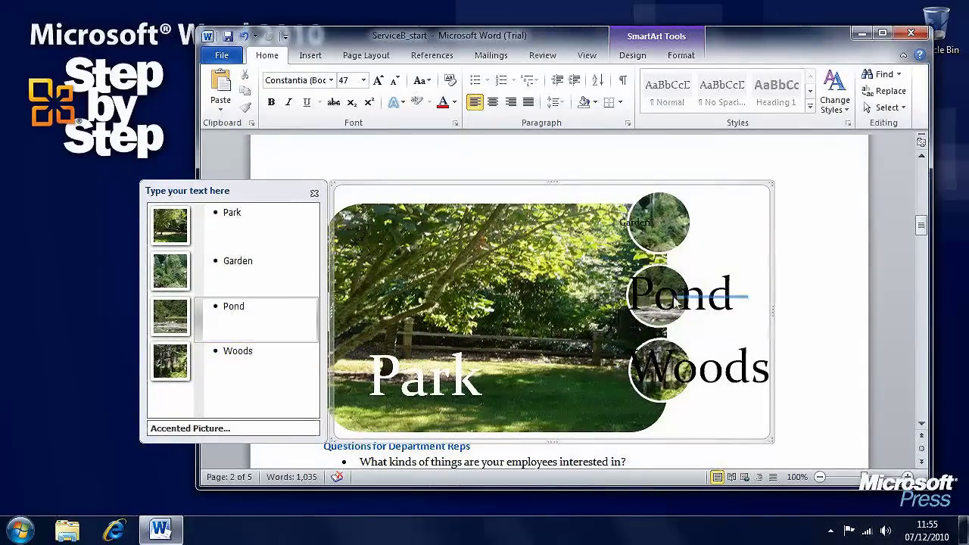
Set the Pond and Woods captions to 10 point
double_click(731, 297)
left_click(364, 80)
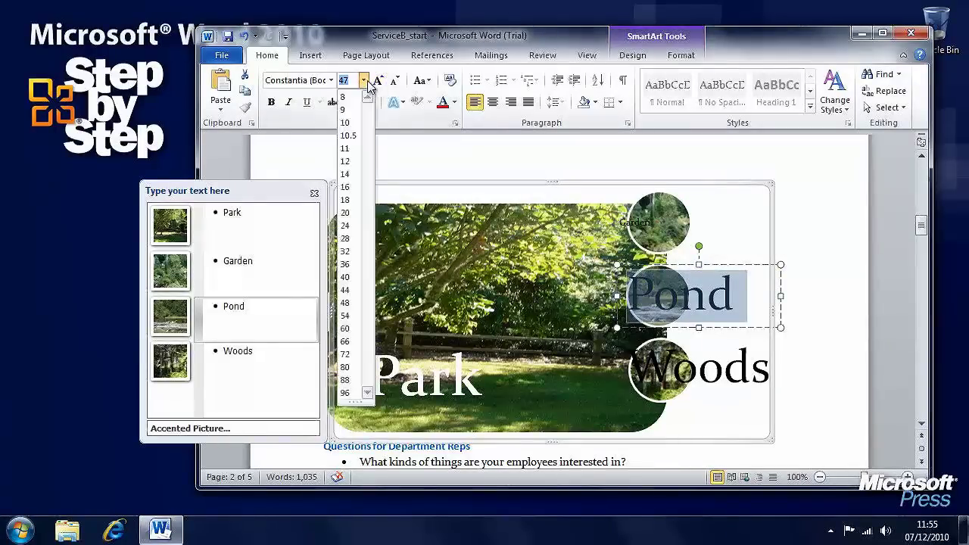
left_click(530, 163)
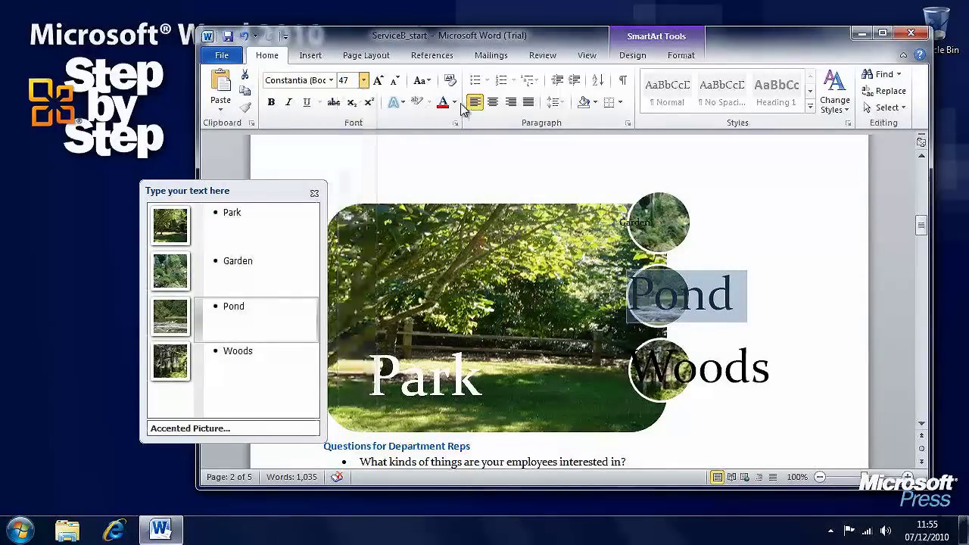
left_click(698, 382)
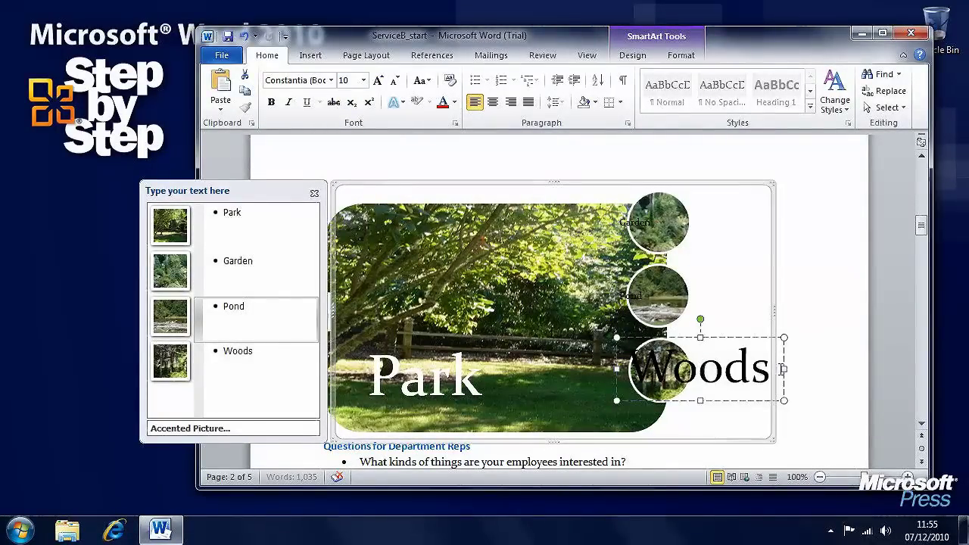
double_click(770, 368)
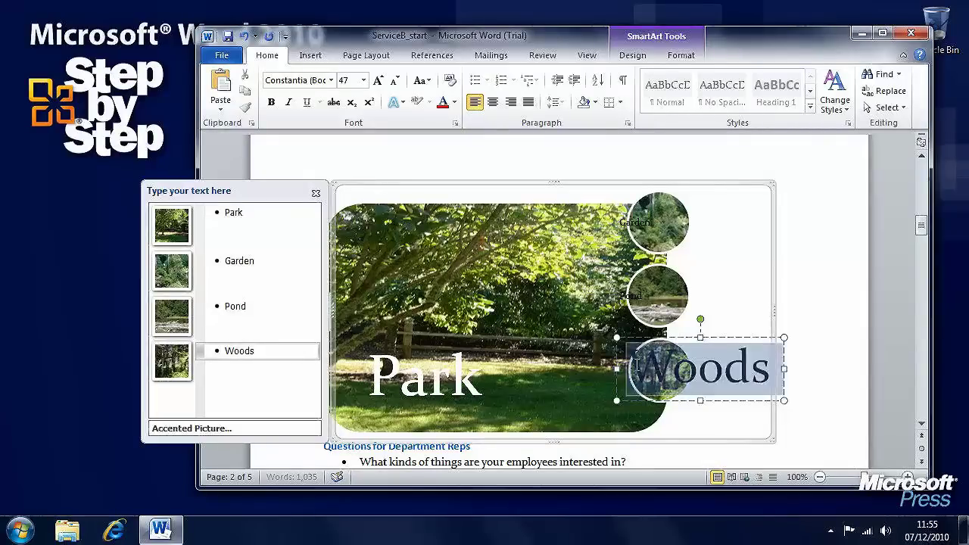
left_click(455, 105)
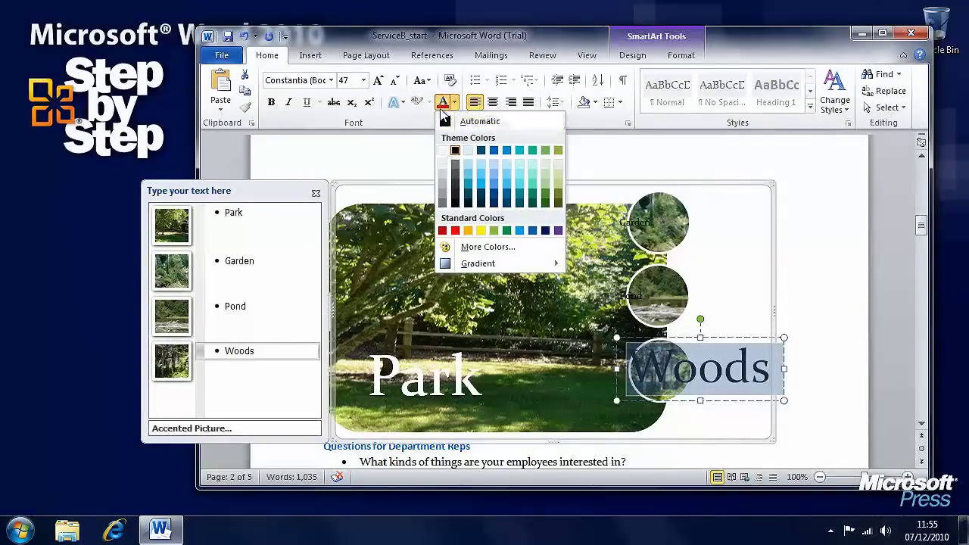
left_click(364, 80)
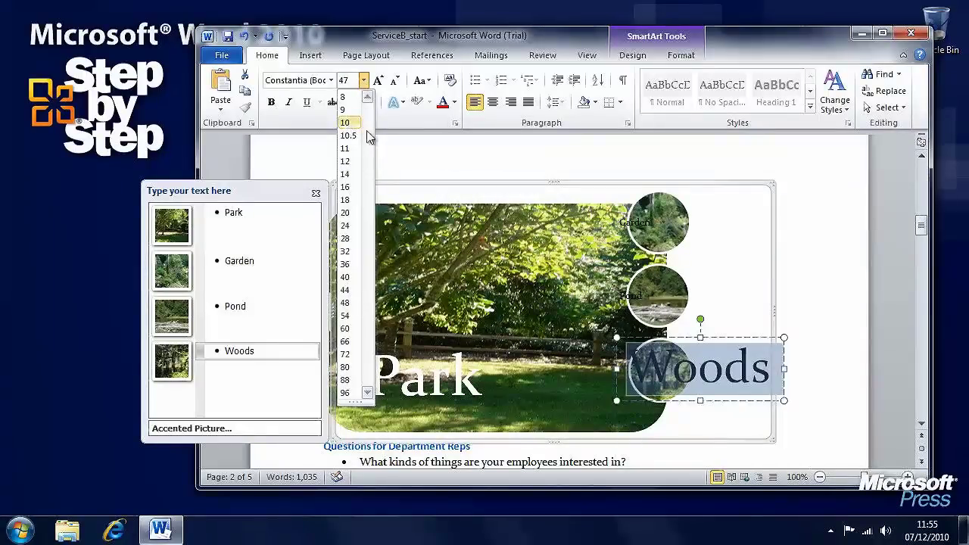
key("Escape")
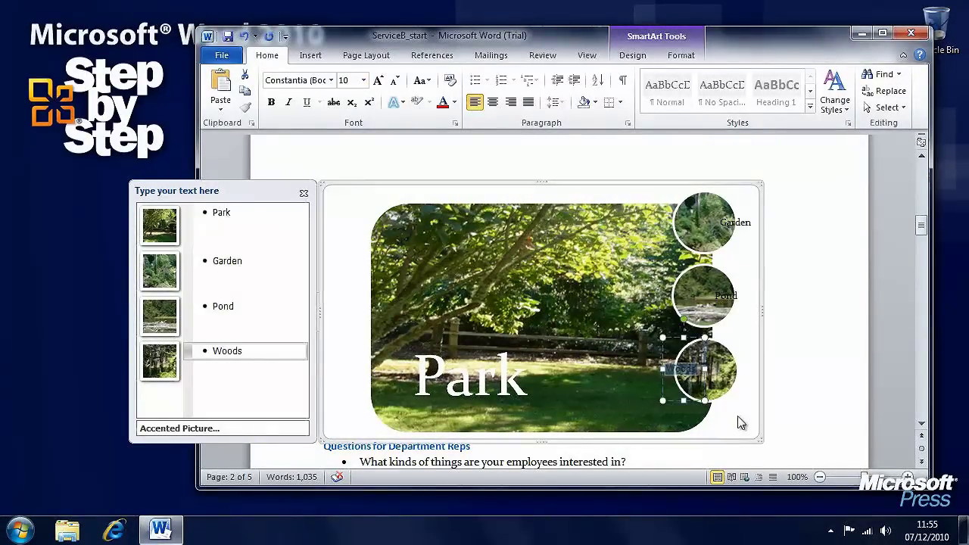
key("Escape")
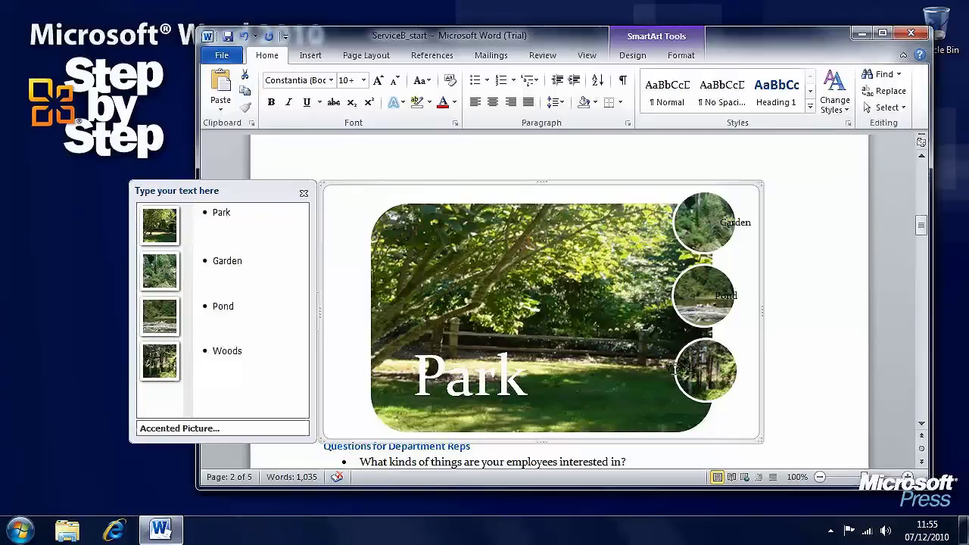
Move the Woods caption beside its circle and close the text pane
left_click(681, 375)
left_click_drag(708, 380, 758, 382)
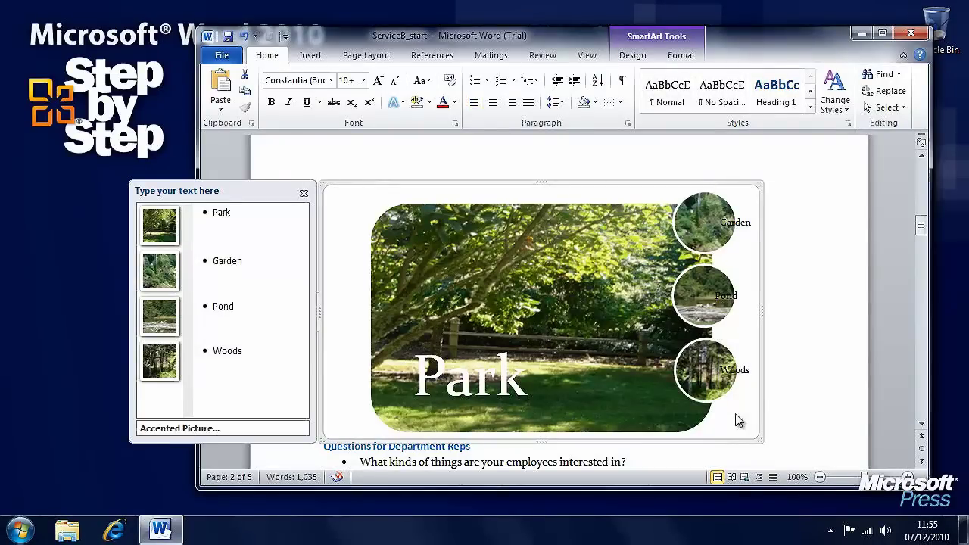
left_click(304, 193)
Preview the Captioned Pictures, Bending Picture Caption List, Picture Strips and Titled Picture Accent List layouts without inserting any
left_click(809, 340)
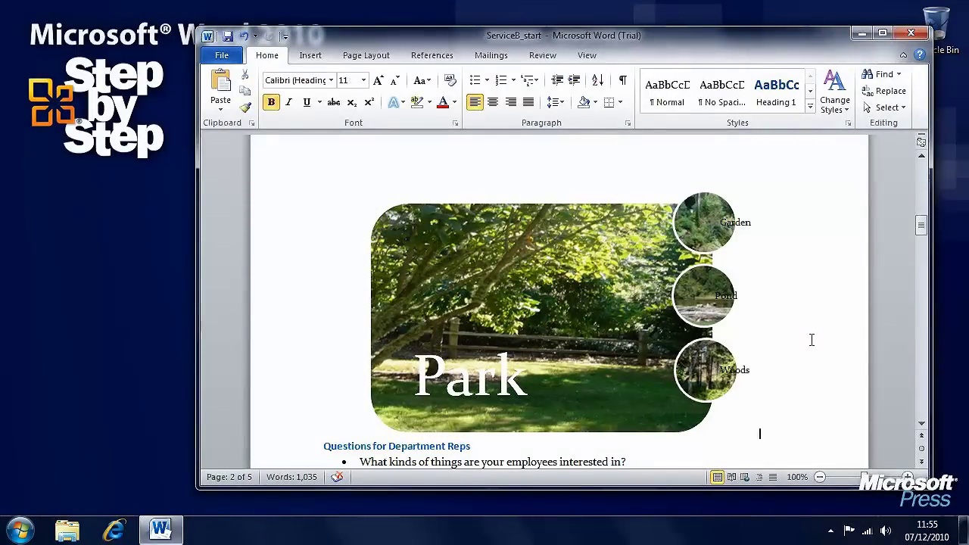
scroll(811, 340, "down", 1)
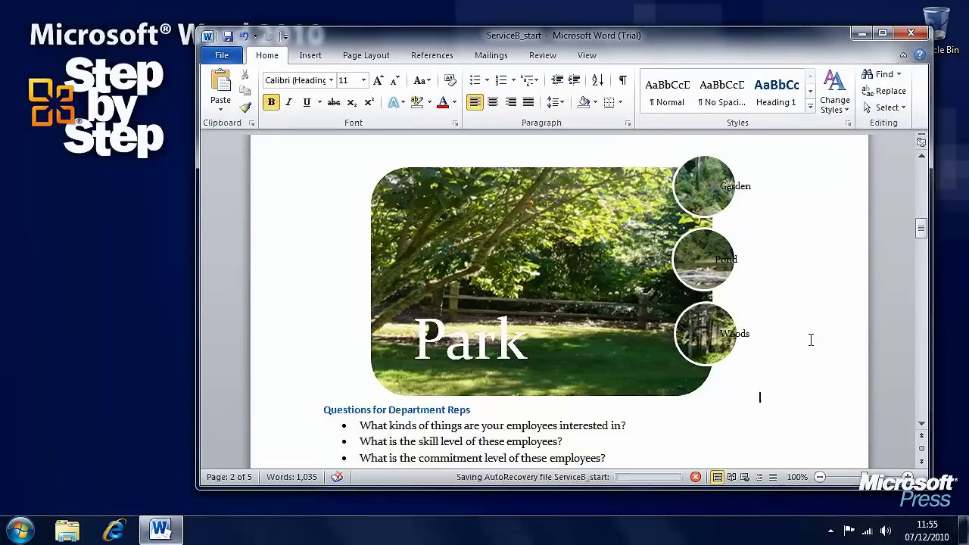
left_click(310, 55)
left_click(446, 74)
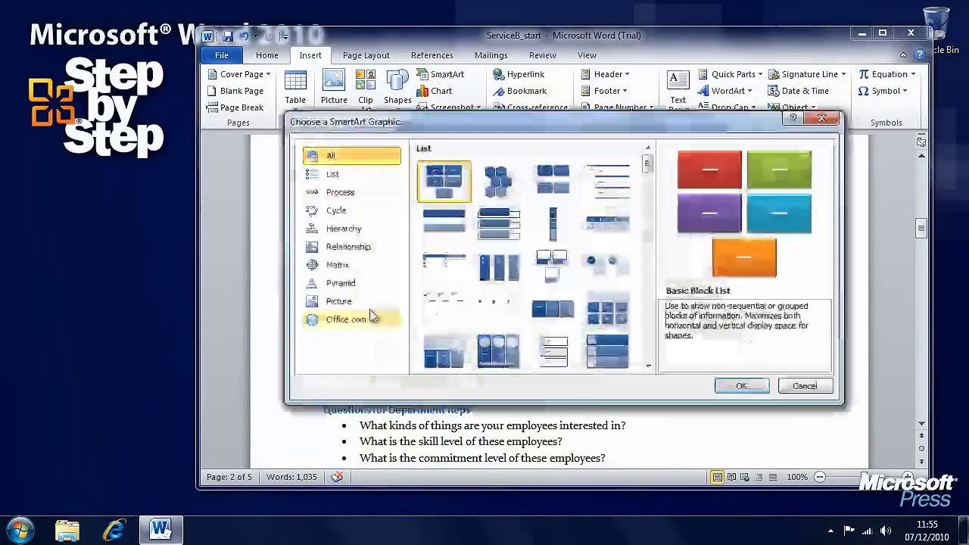
left_click(352, 302)
left_click(507, 209)
left_click(503, 248)
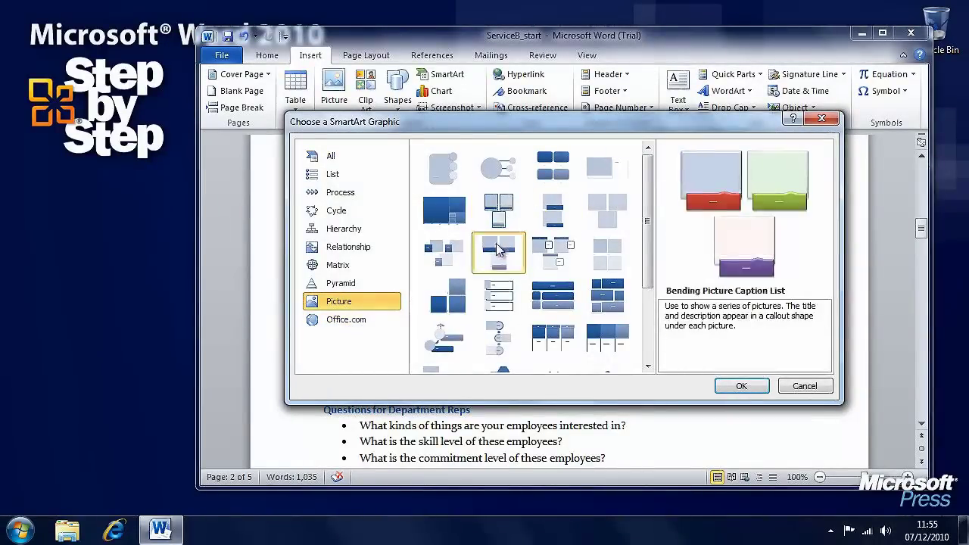
left_click(509, 303)
left_click(557, 298)
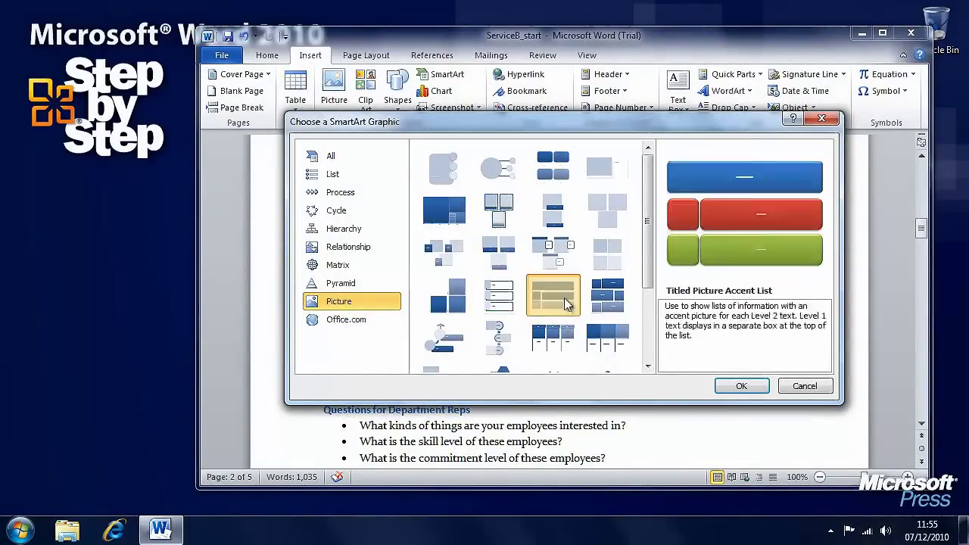
left_click(805, 386)
Change the park photo graphic's layout to Titled Picture Accent List
left_click(547, 206)
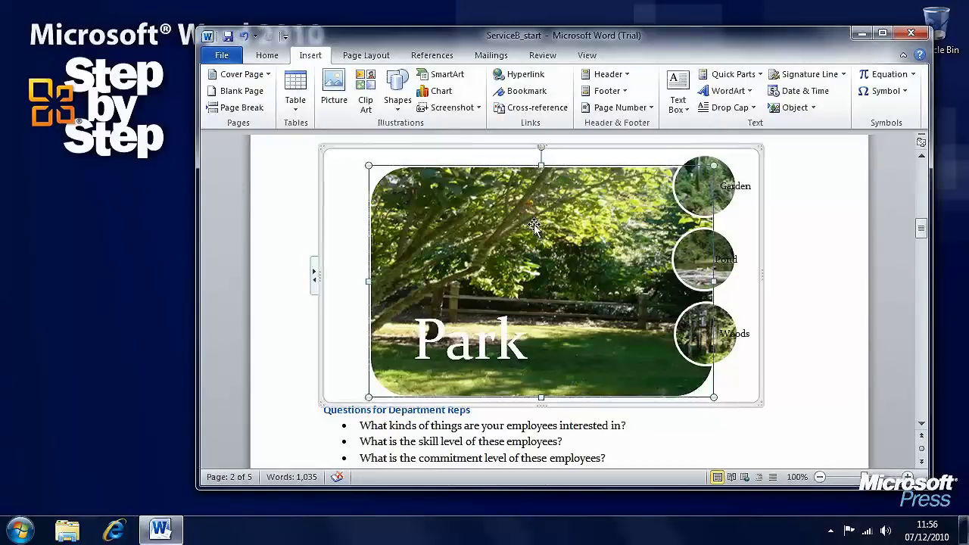
left_click(734, 57)
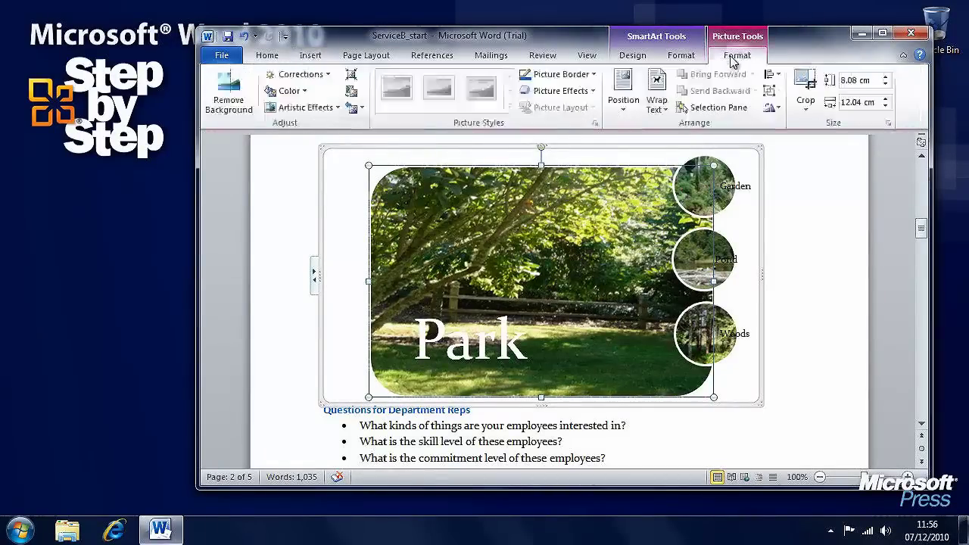
left_click(632, 56)
left_click(581, 114)
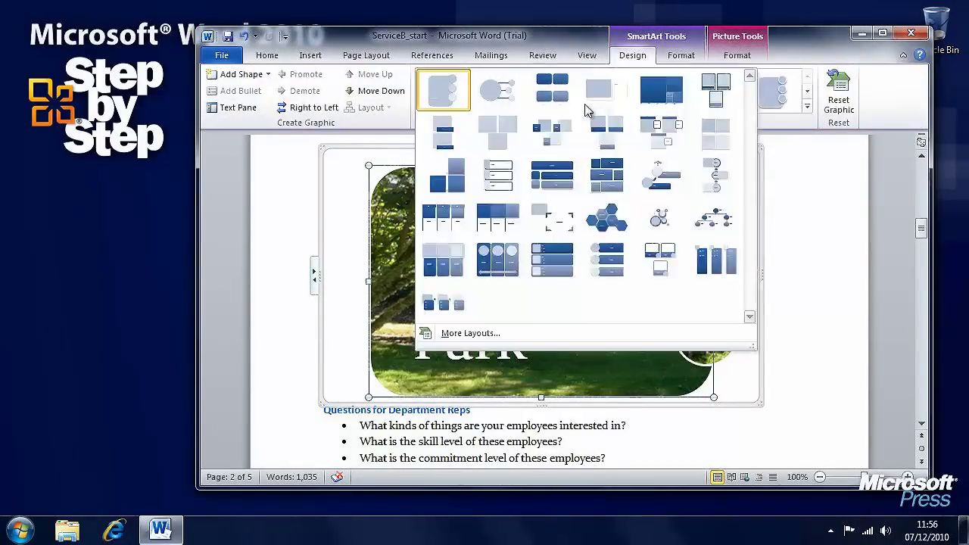
left_click(560, 177)
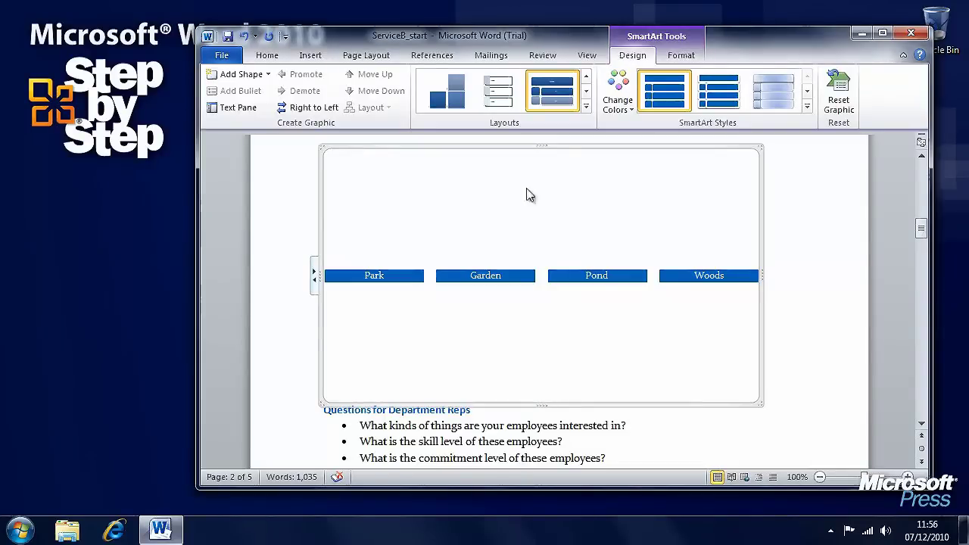
Show the caption Text Pane and switch the graphic to the Picture Strips layout
left_click(315, 277)
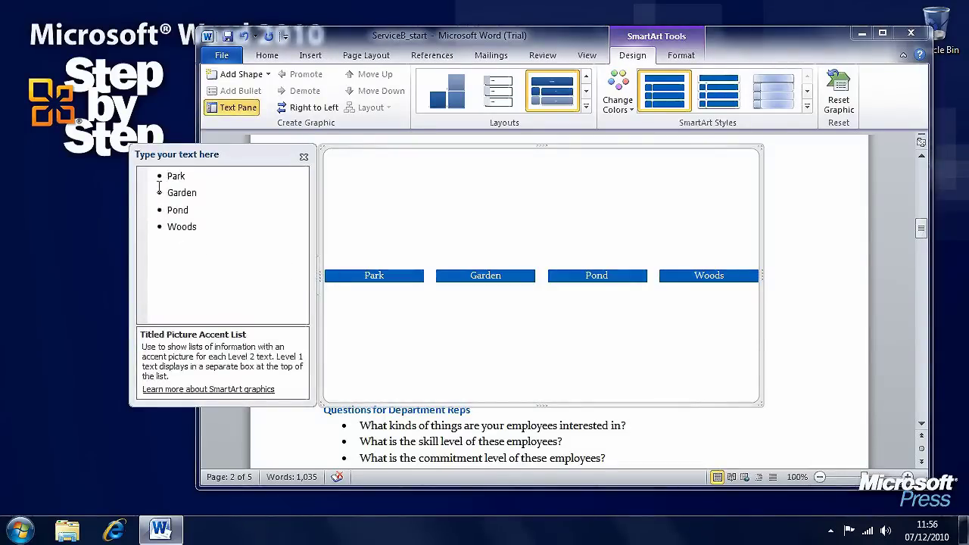
left_click(586, 107)
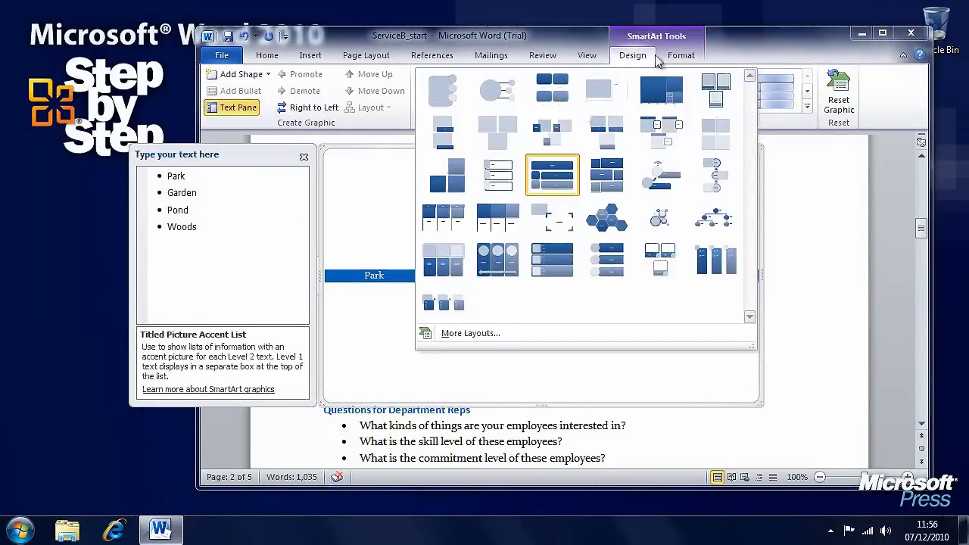
key("Escape")
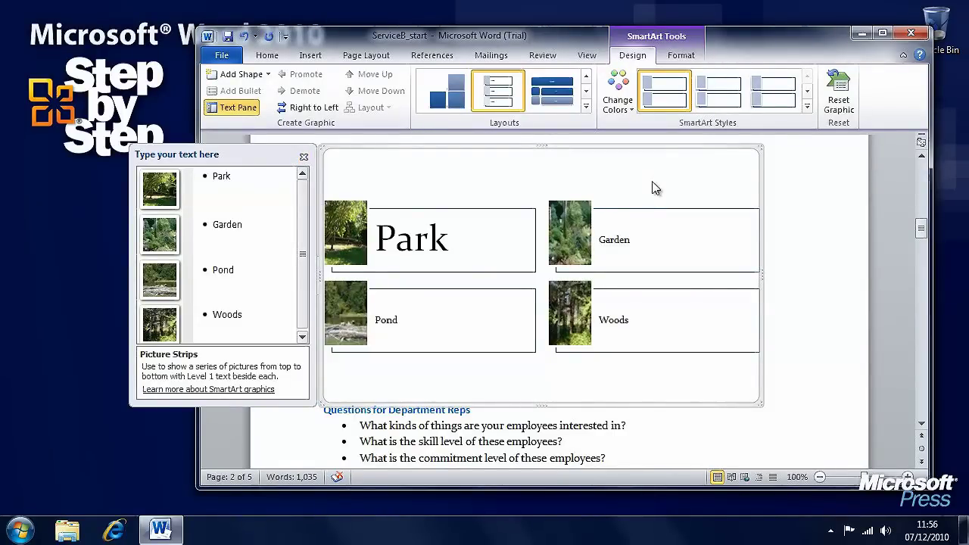
Select the Park photo and bring up the Picture Tools Format commands
left_click(477, 220)
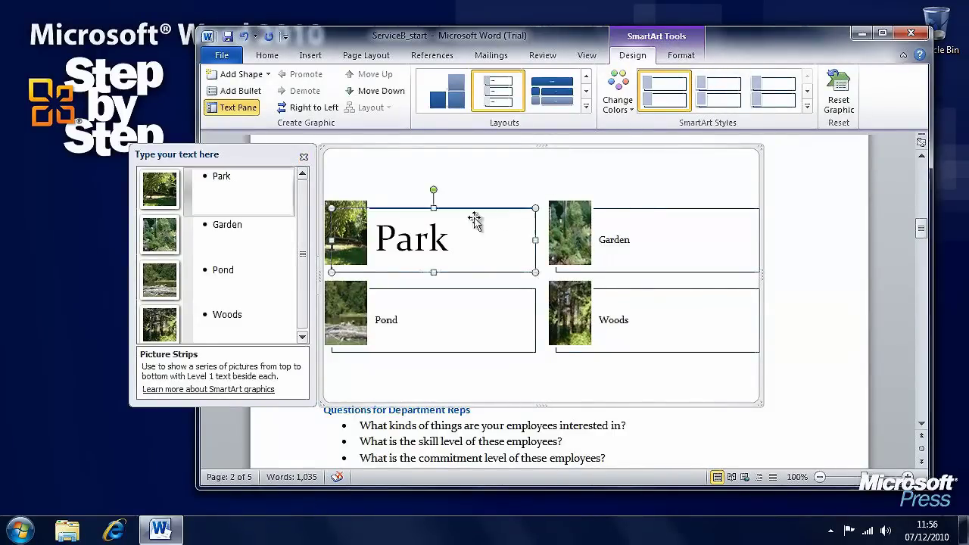
left_click(349, 231)
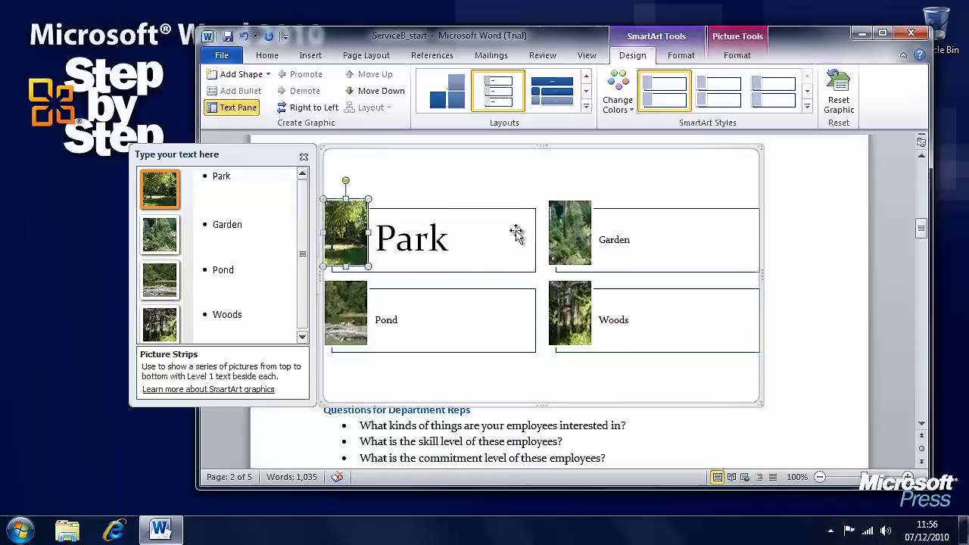
left_click(739, 58)
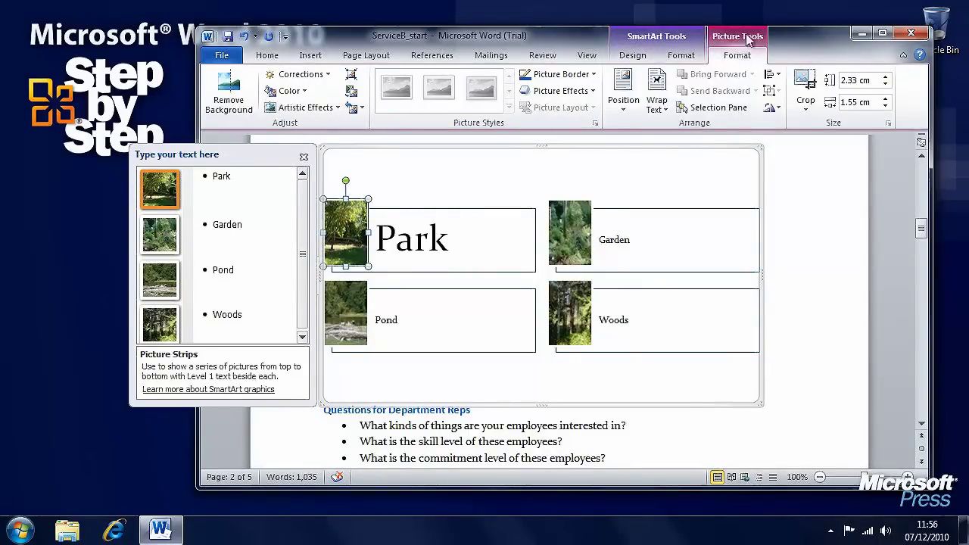